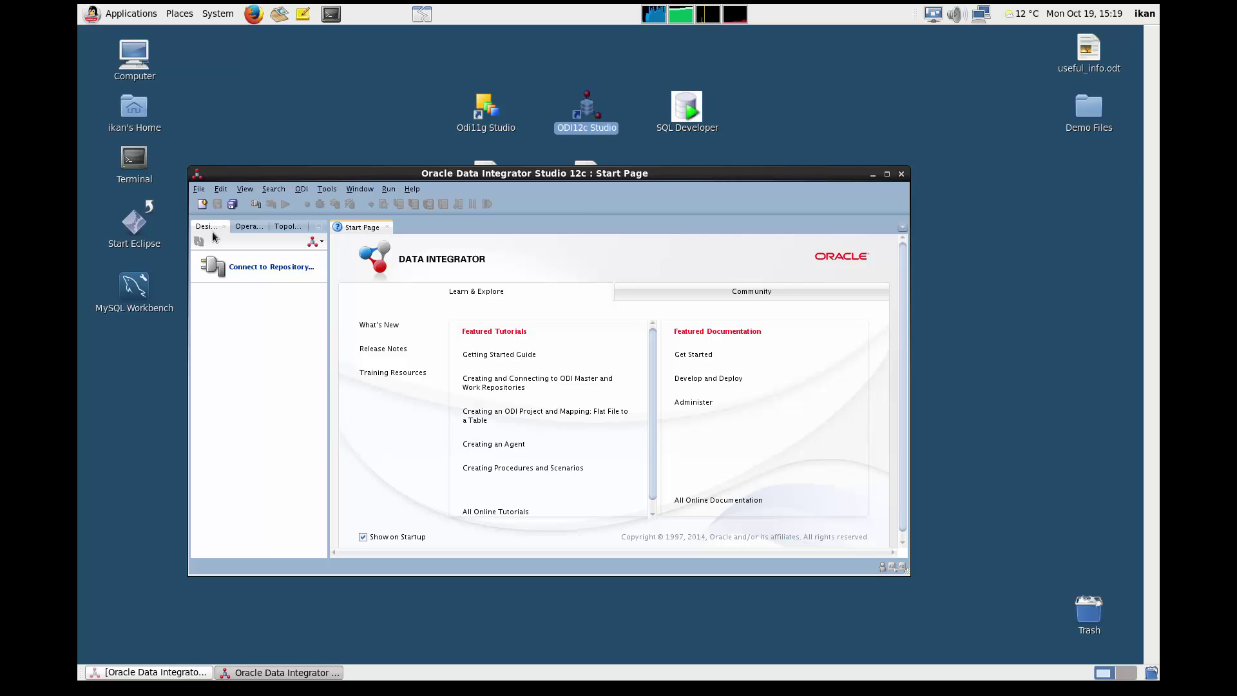
# - Log in to the ALM_MASTER_12 – DEV repository with ALM_WORK_12_DEV as the work repository
pyautogui.click(247, 274)
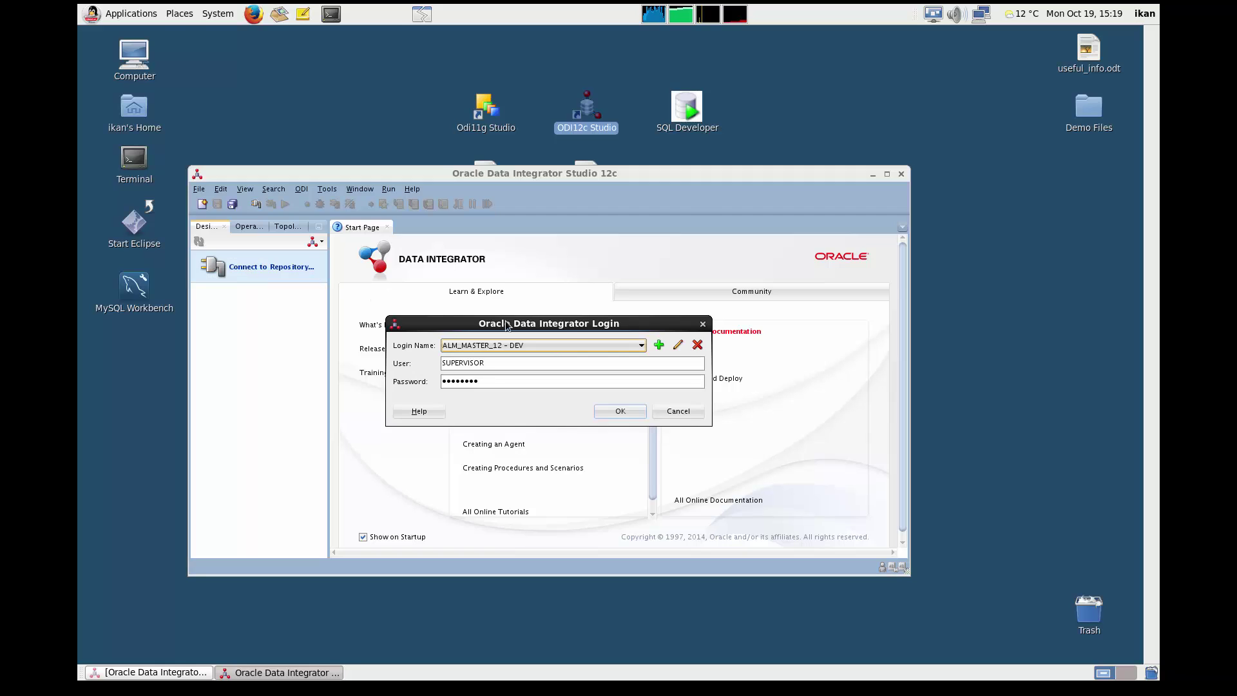
pyautogui.click(679, 346)
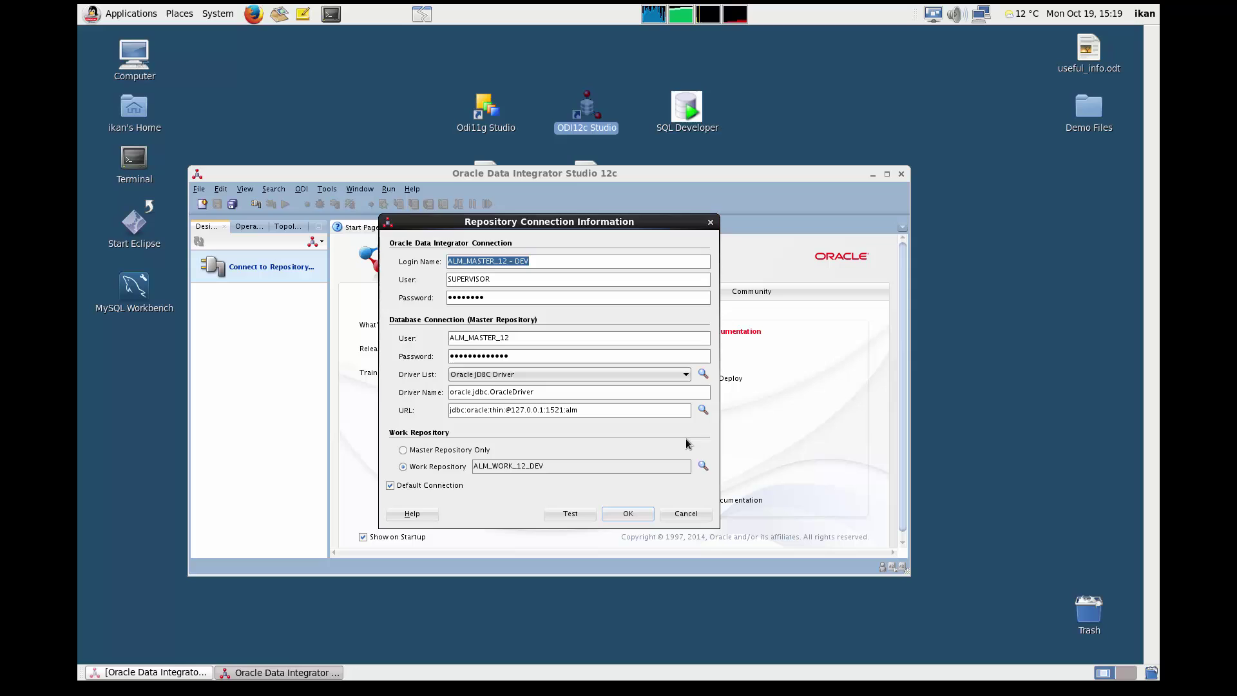
pyautogui.click(702, 467)
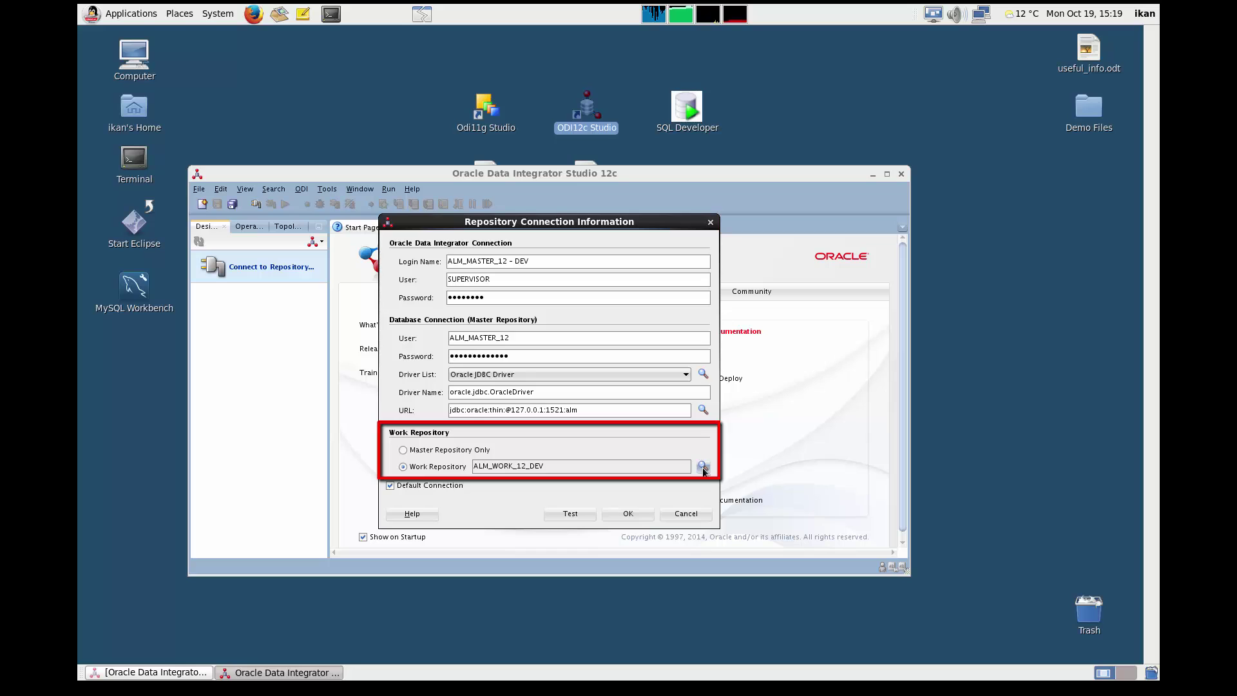
pyautogui.click(703, 468)
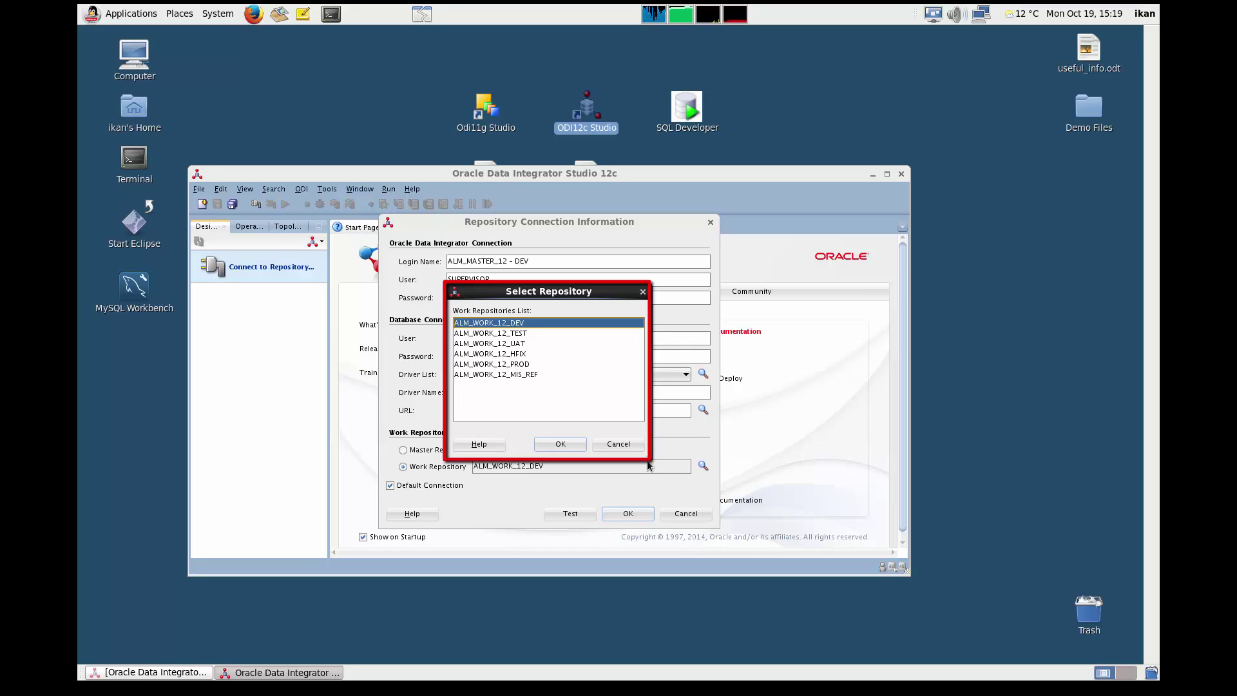
pyautogui.click(560, 444)
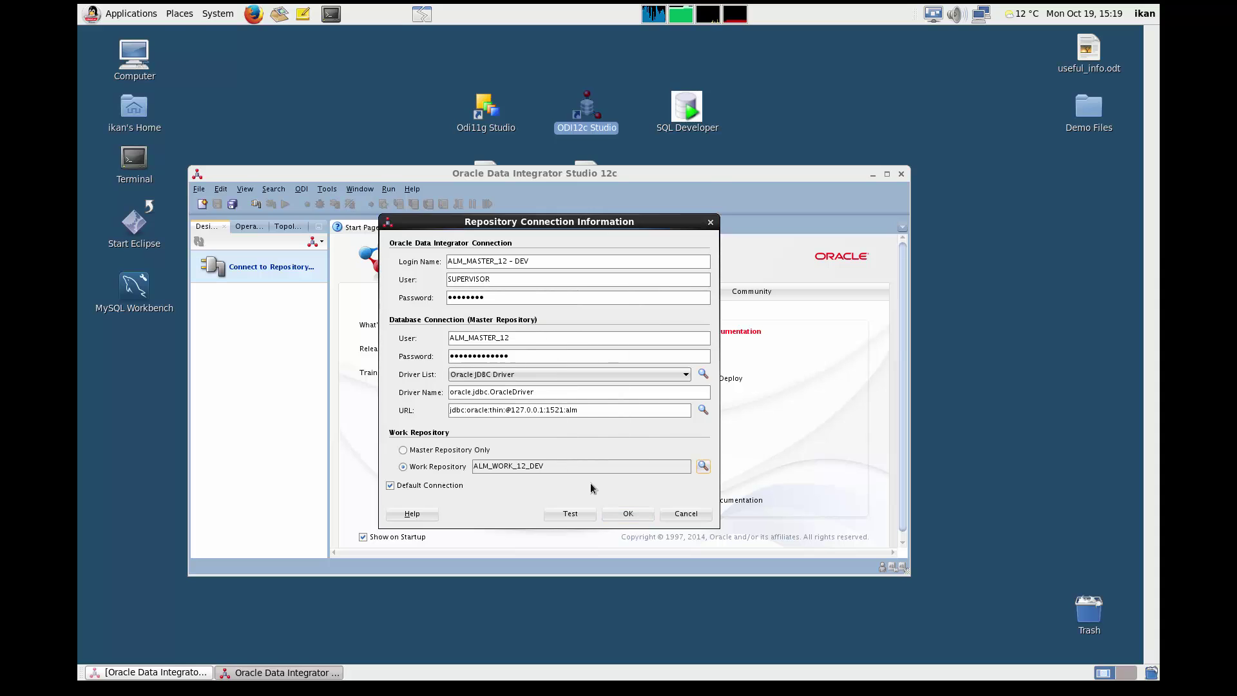
pyautogui.click(627, 513)
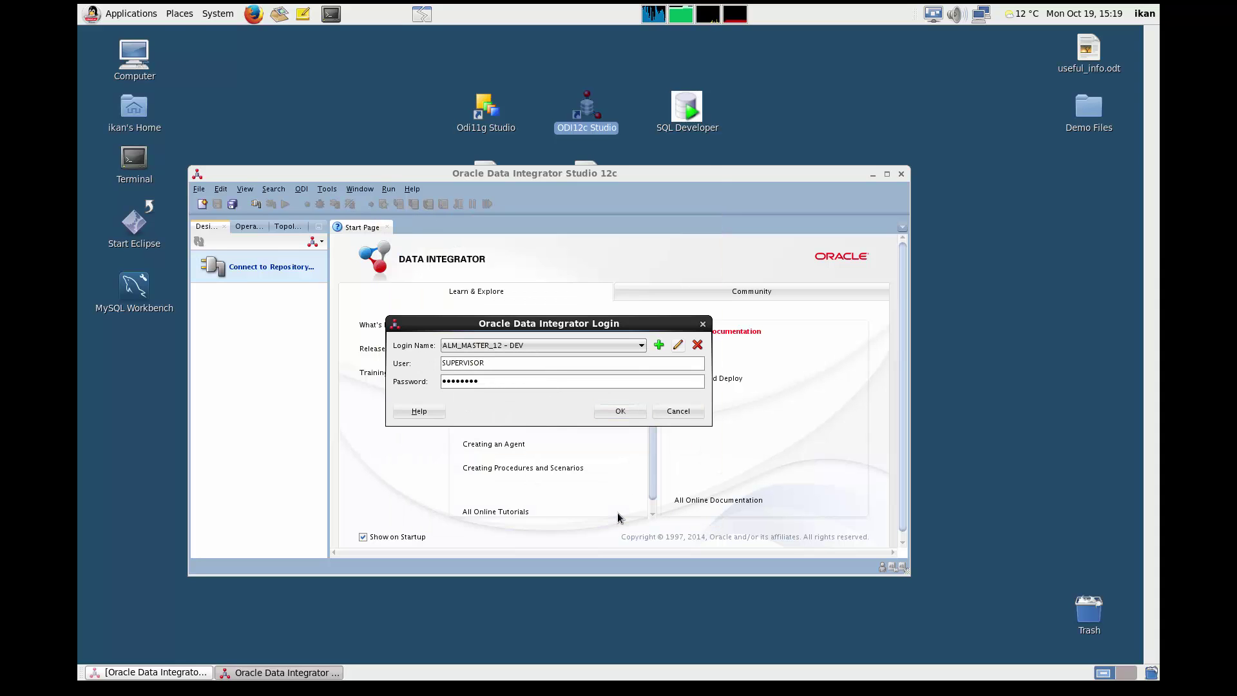
pyautogui.click(622, 414)
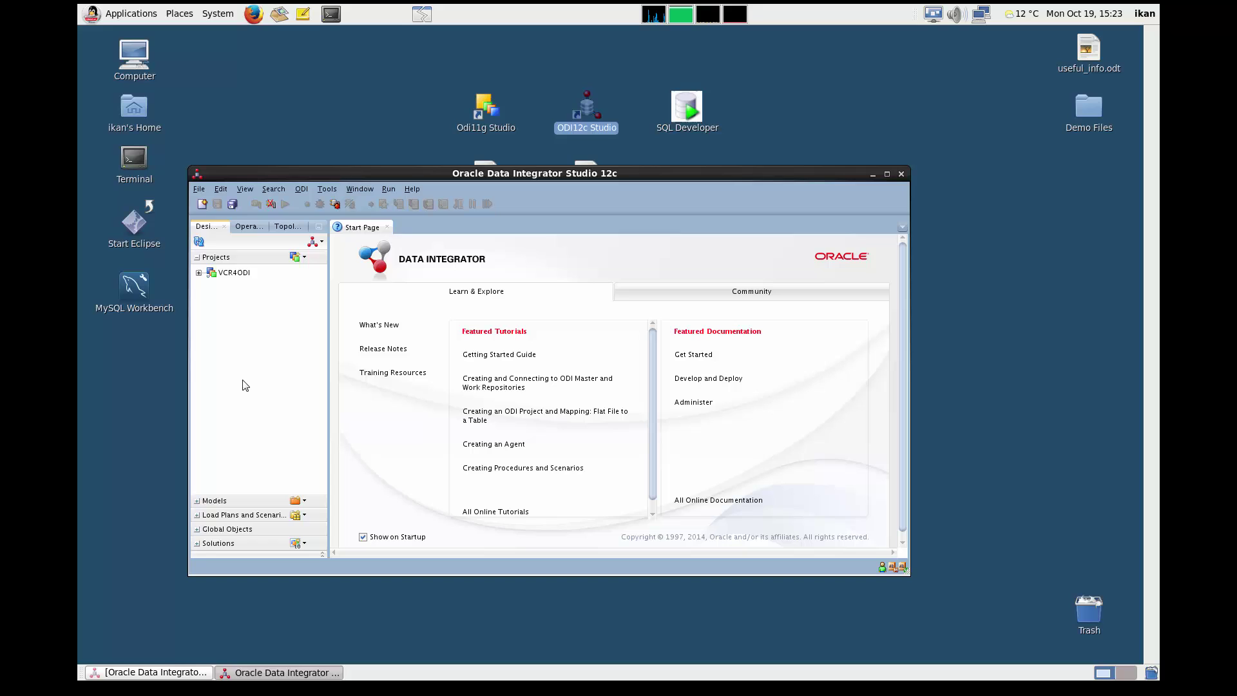
# - Open the Load_DEMO package from VCR4ODI > DEMO_FOLDER > Packages
pyautogui.click(199, 274)
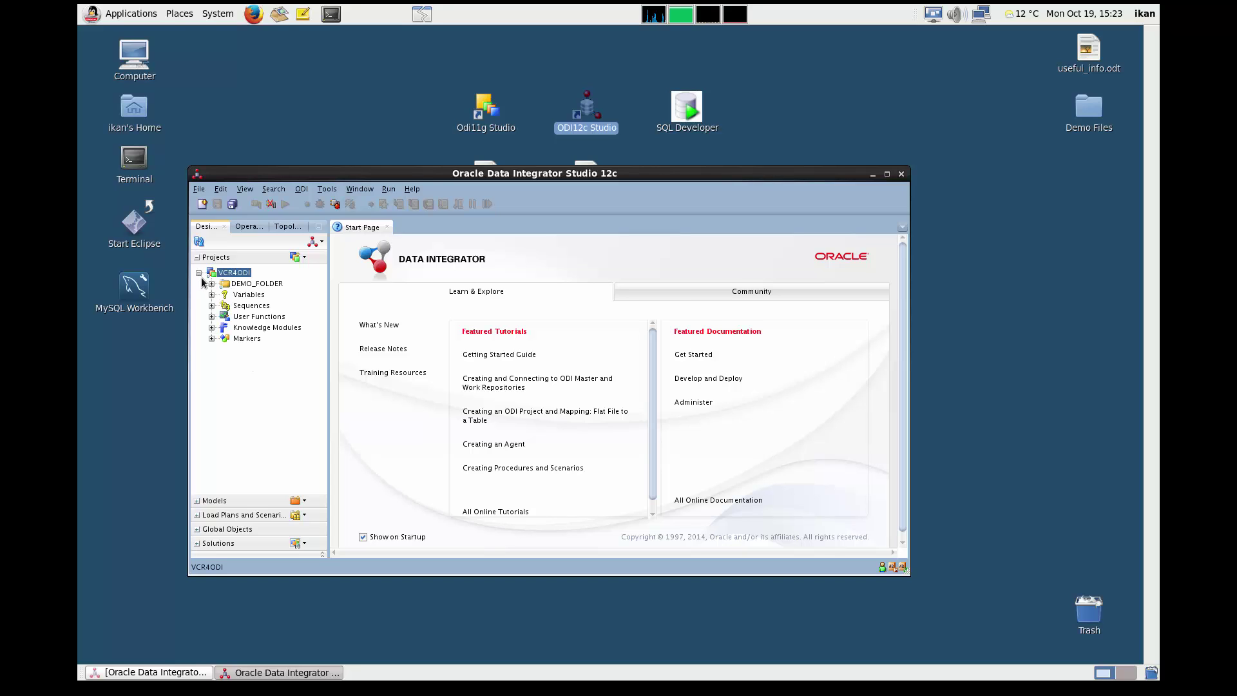
pyautogui.click(213, 283)
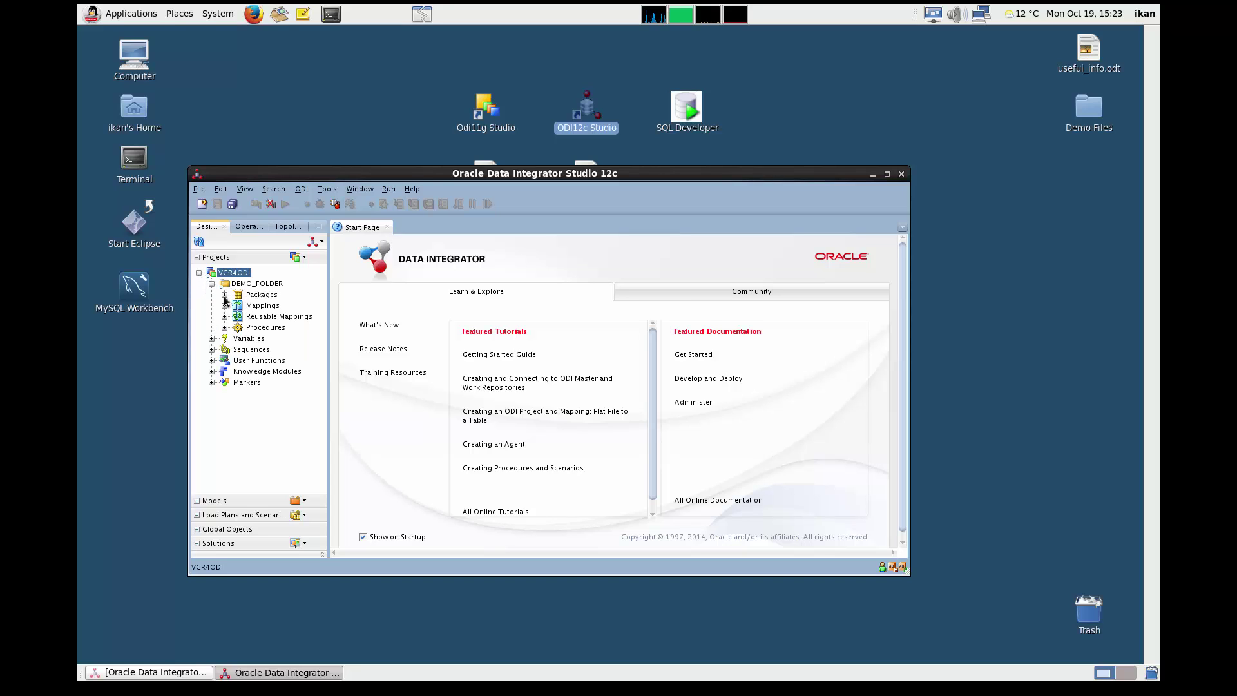
pyautogui.click(225, 294)
pyautogui.doubleClick(277, 305)
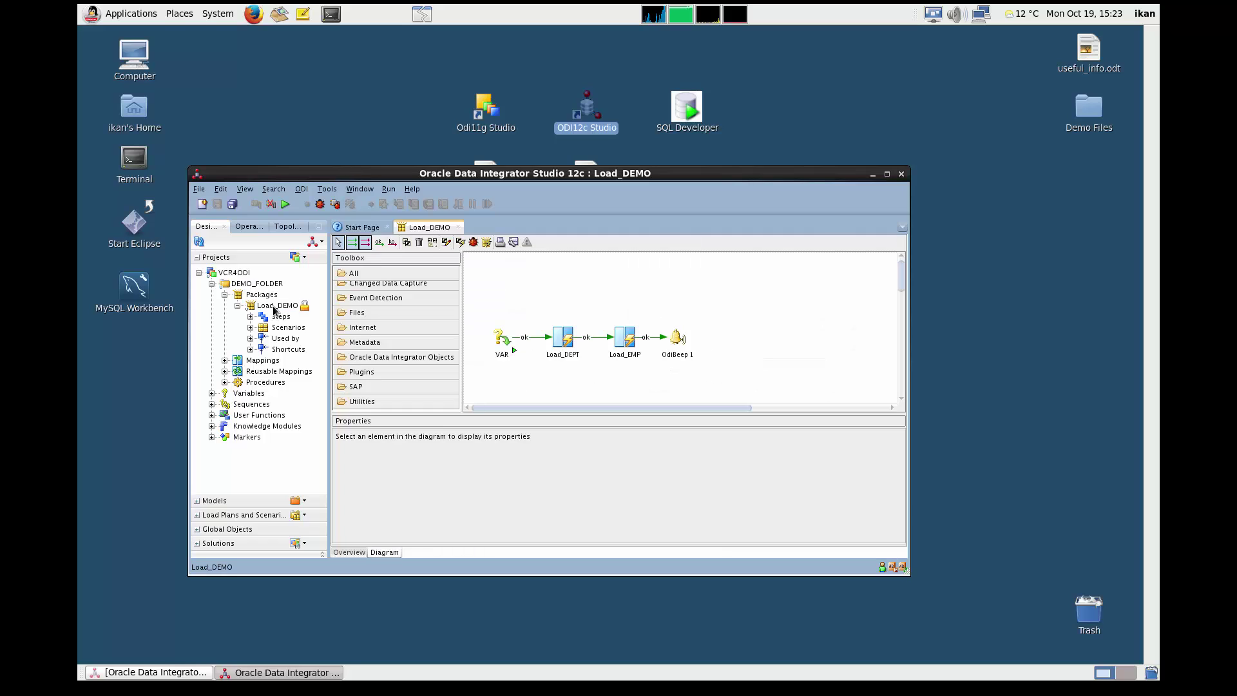
# - Duplicate the OdiBeep 1 step, save and close Load_DEMO, and minimize Studio
pyautogui.click(677, 341)
pyautogui.rightClick(677, 341)
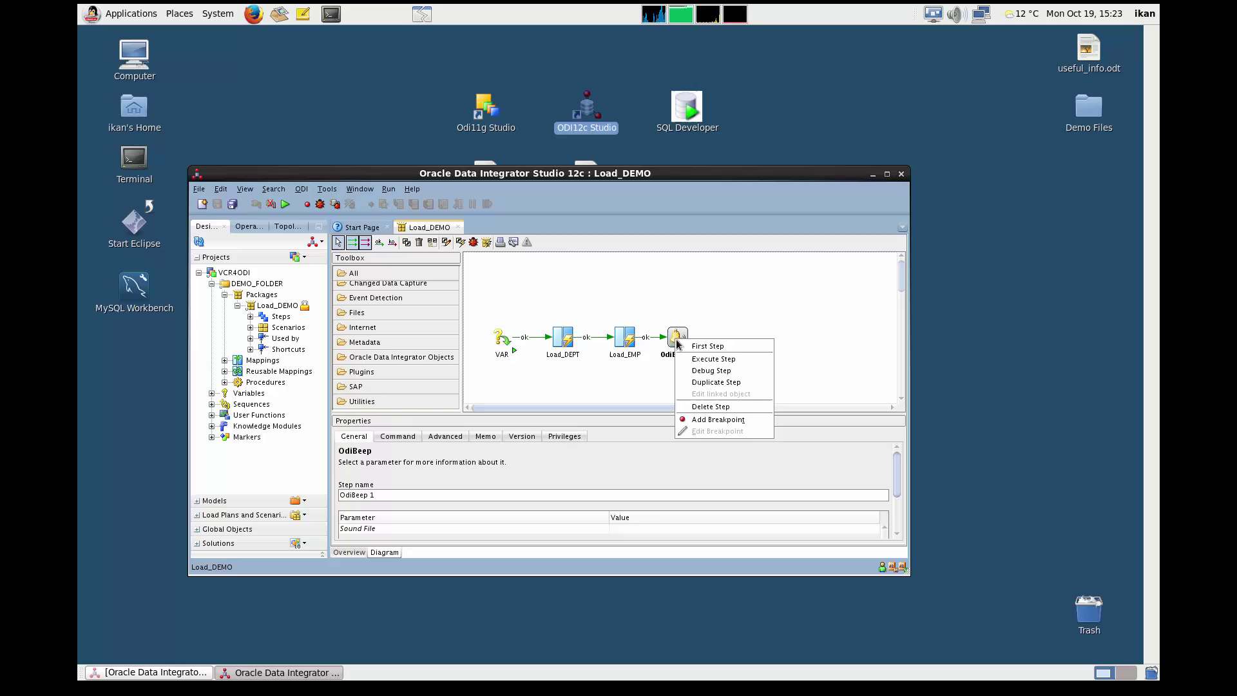
pyautogui.click(715, 382)
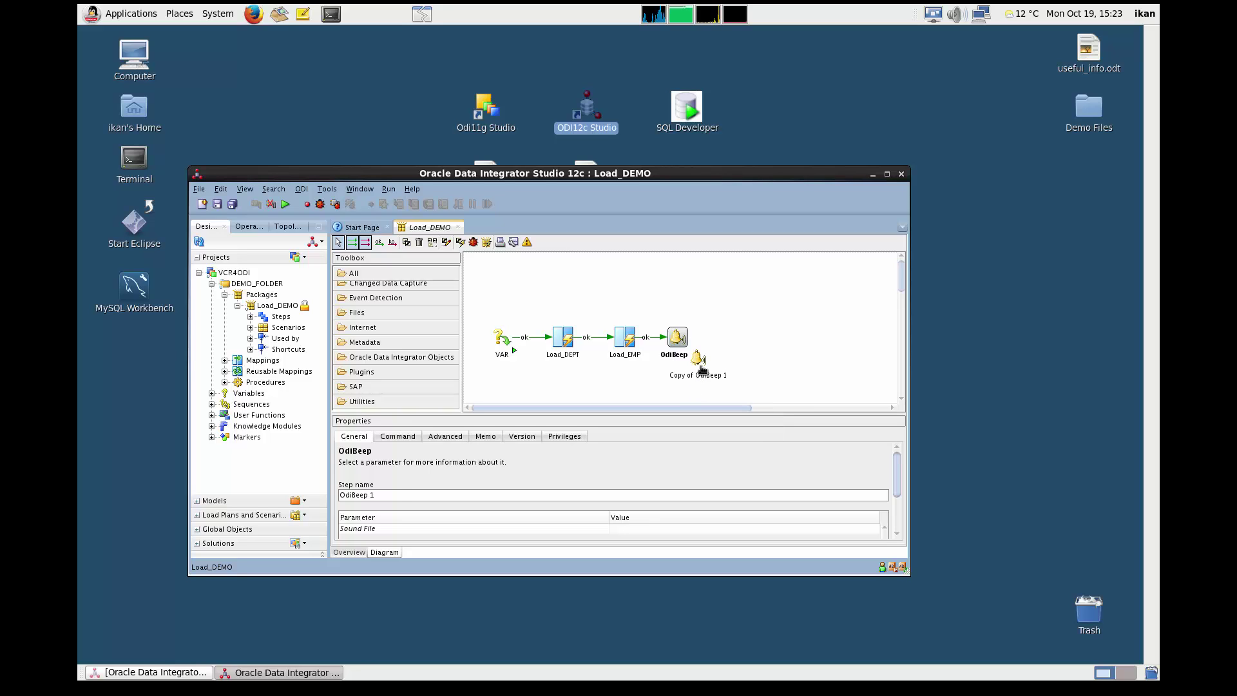
pyautogui.click(199, 189)
pyautogui.click(232, 253)
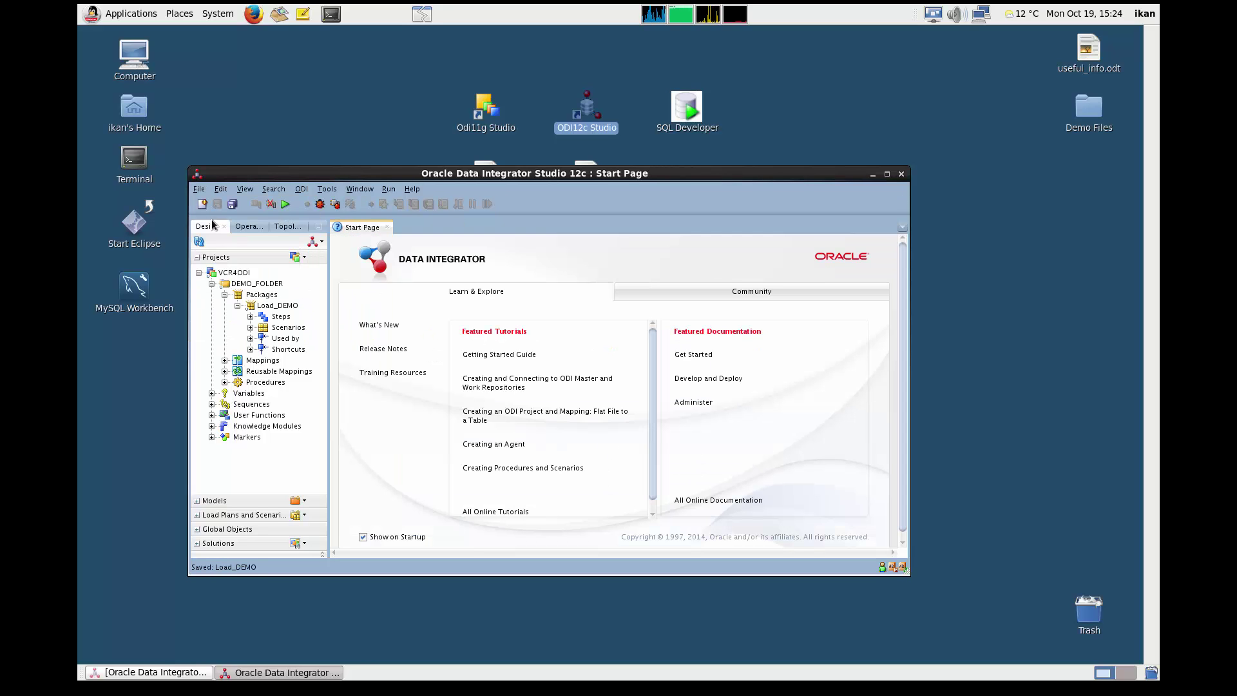
pyautogui.click(872, 174)
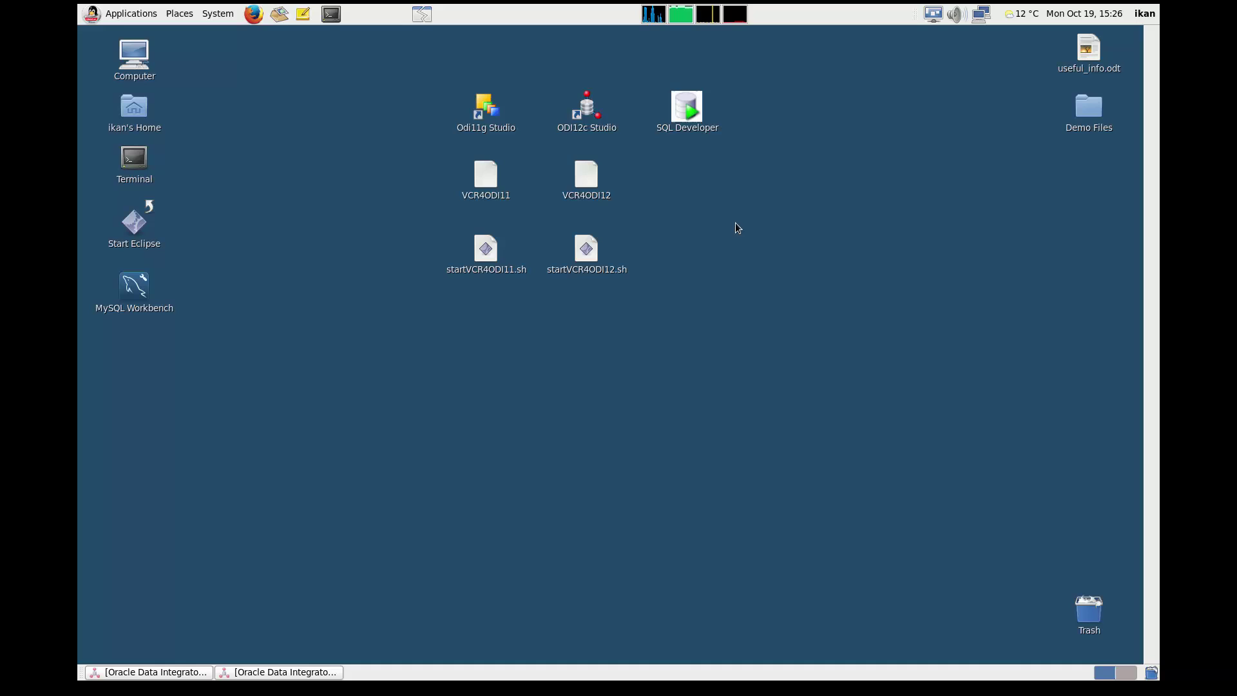
# - Launch the VCR4ODI12 desktop item, then close its start window
pyautogui.click(589, 179)
pyautogui.doubleClick(591, 179)
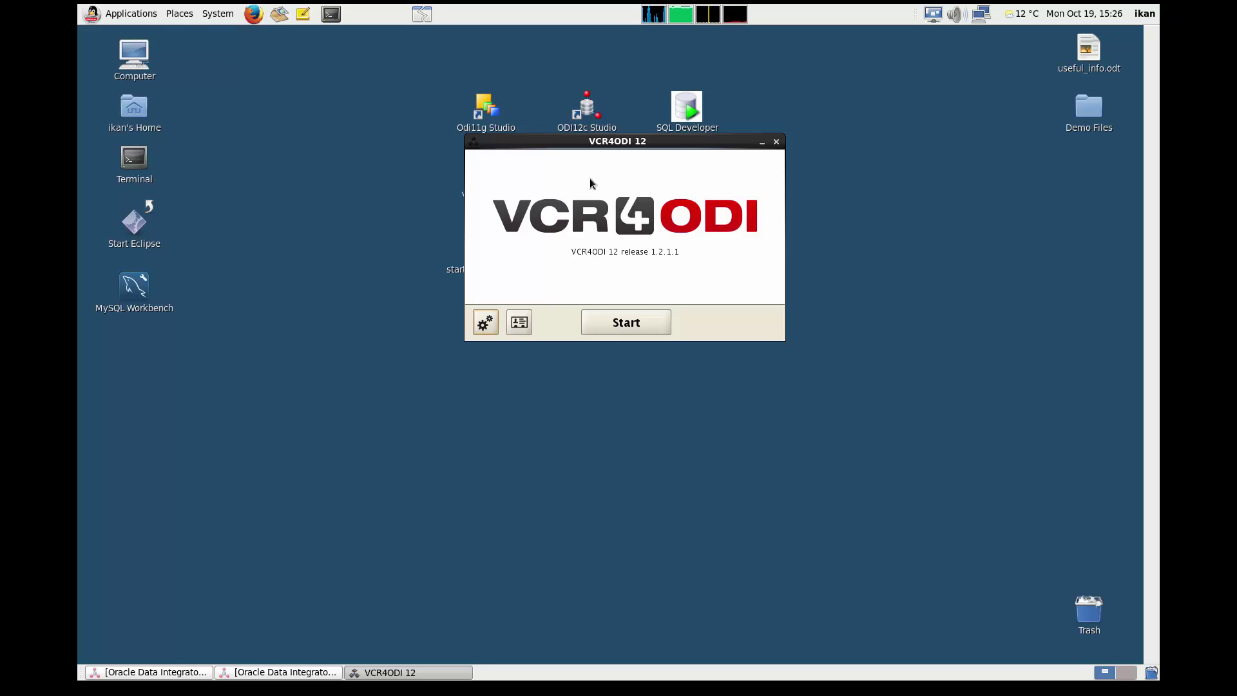
pyautogui.click(776, 142)
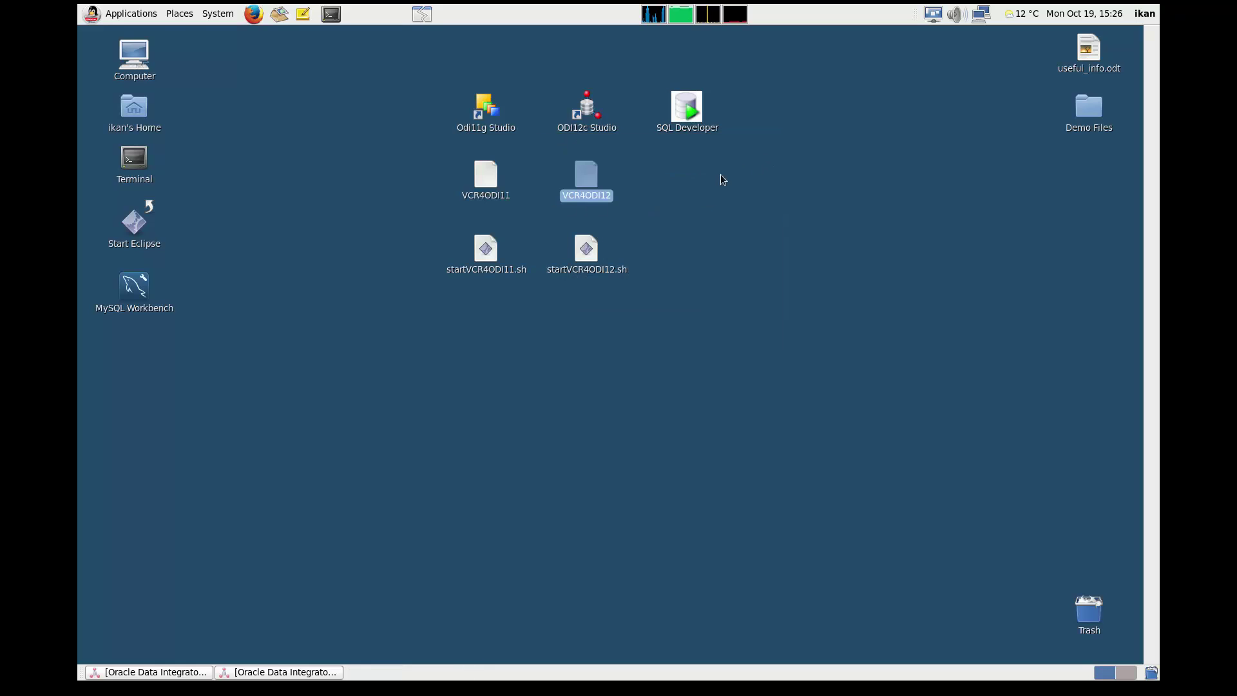
# - Run startVCR4ODI12.sh in a Terminal and move the Terminal window to the left
pyautogui.click(587, 255)
pyautogui.doubleClick(588, 255)
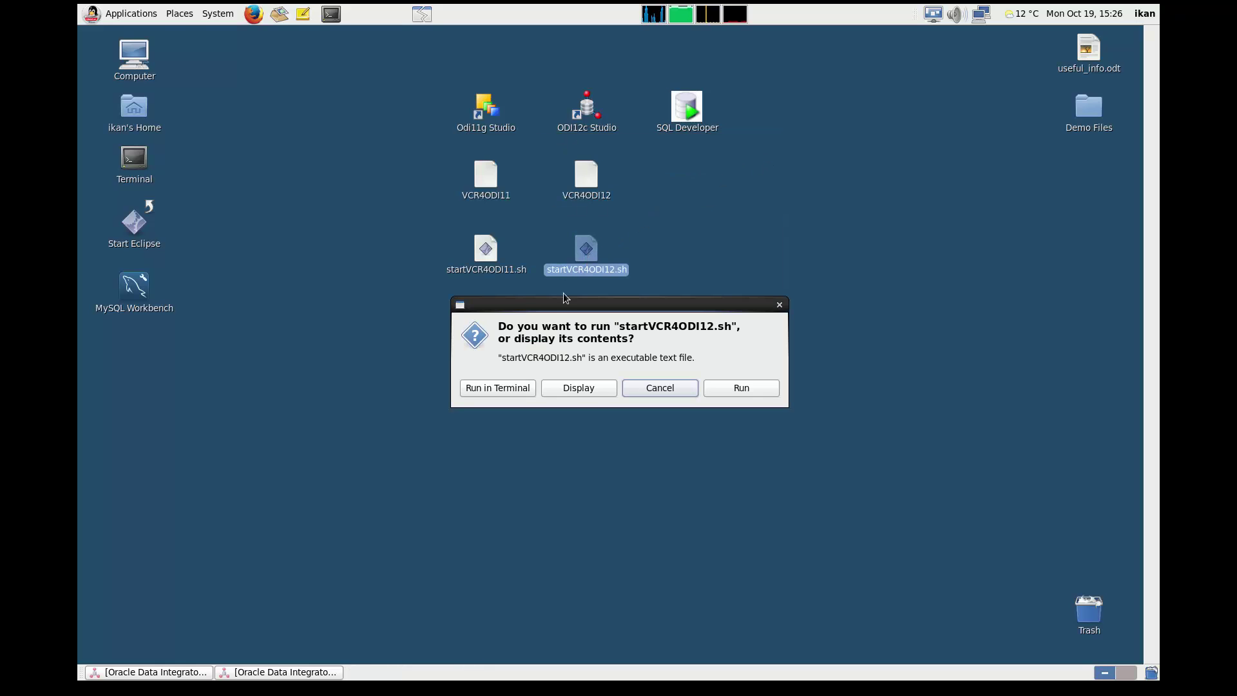
pyautogui.click(515, 393)
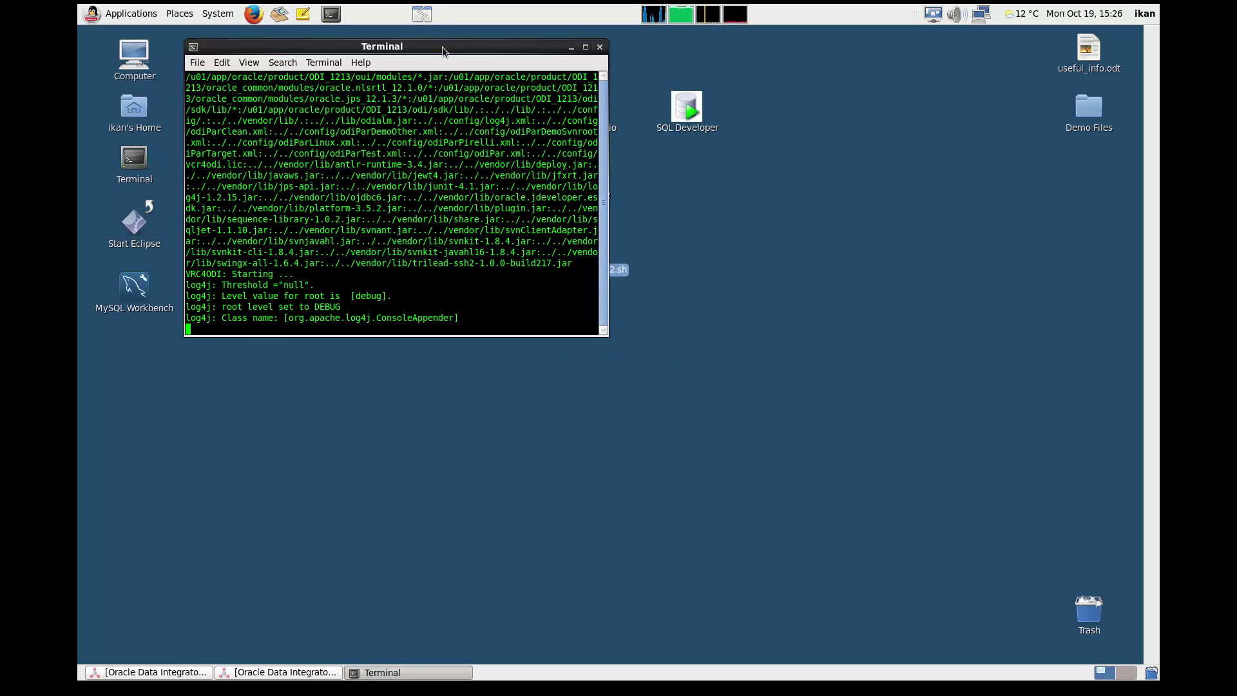
pyautogui.moveTo(443, 47); pyautogui.dragTo(346, 45)
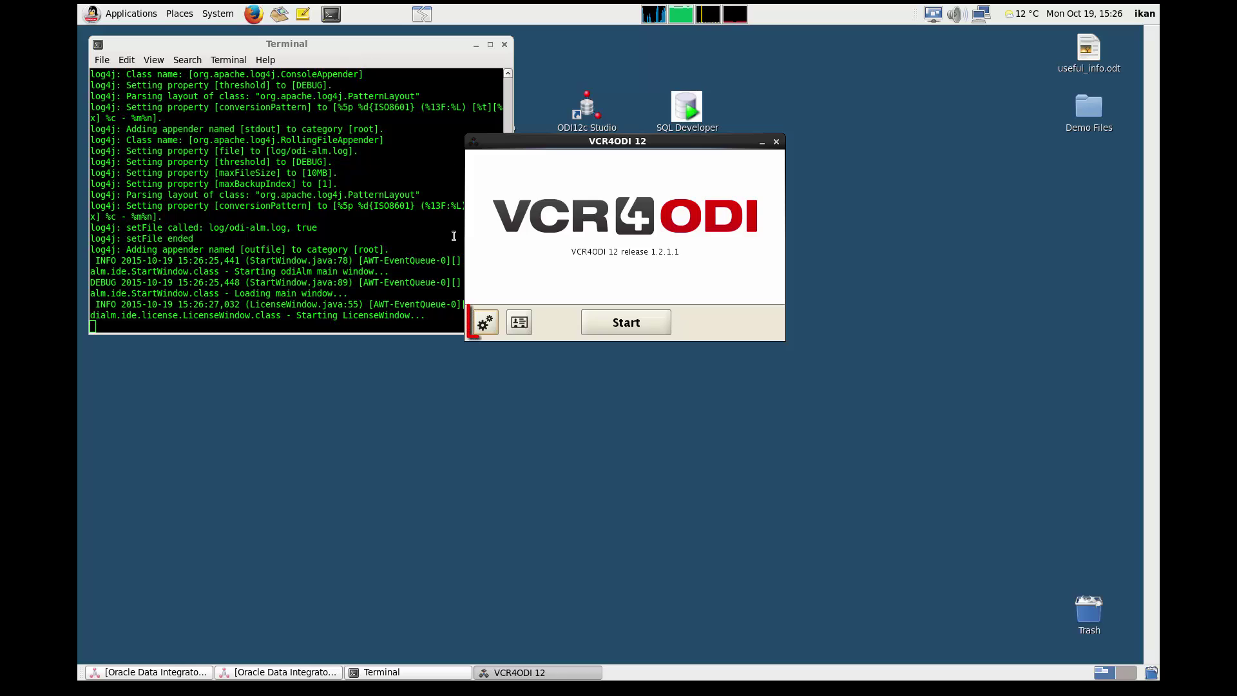
pyautogui.click(486, 322)
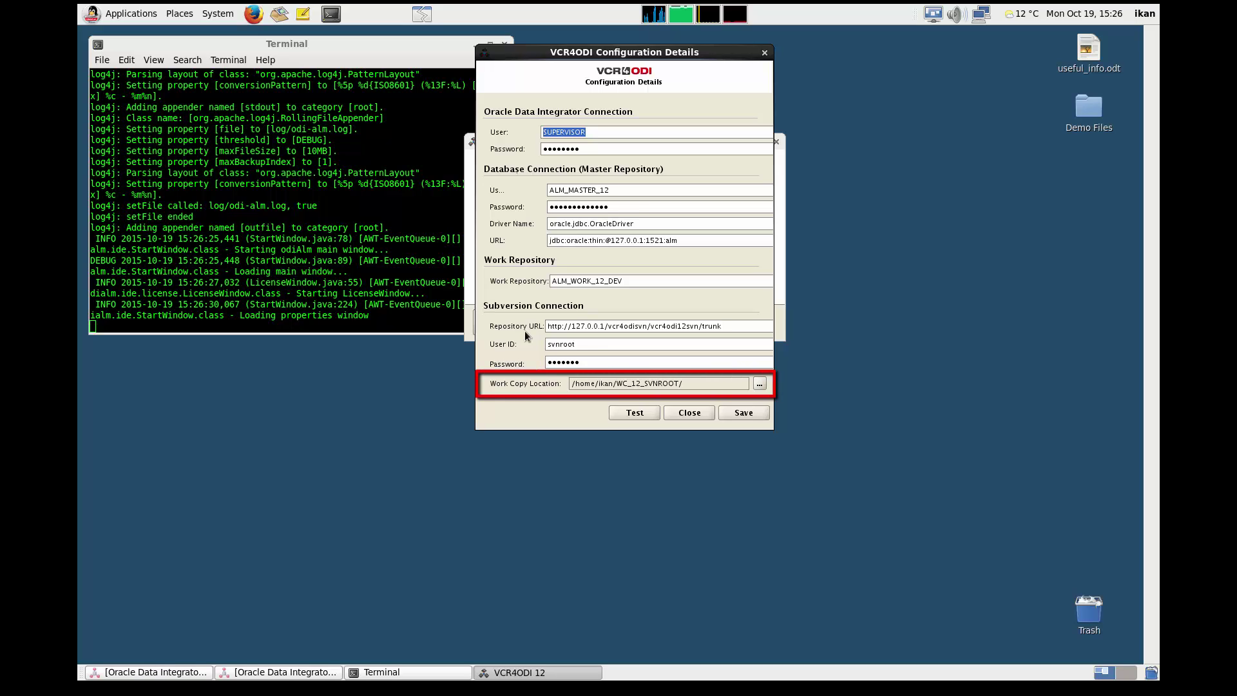
pyautogui.click(759, 385)
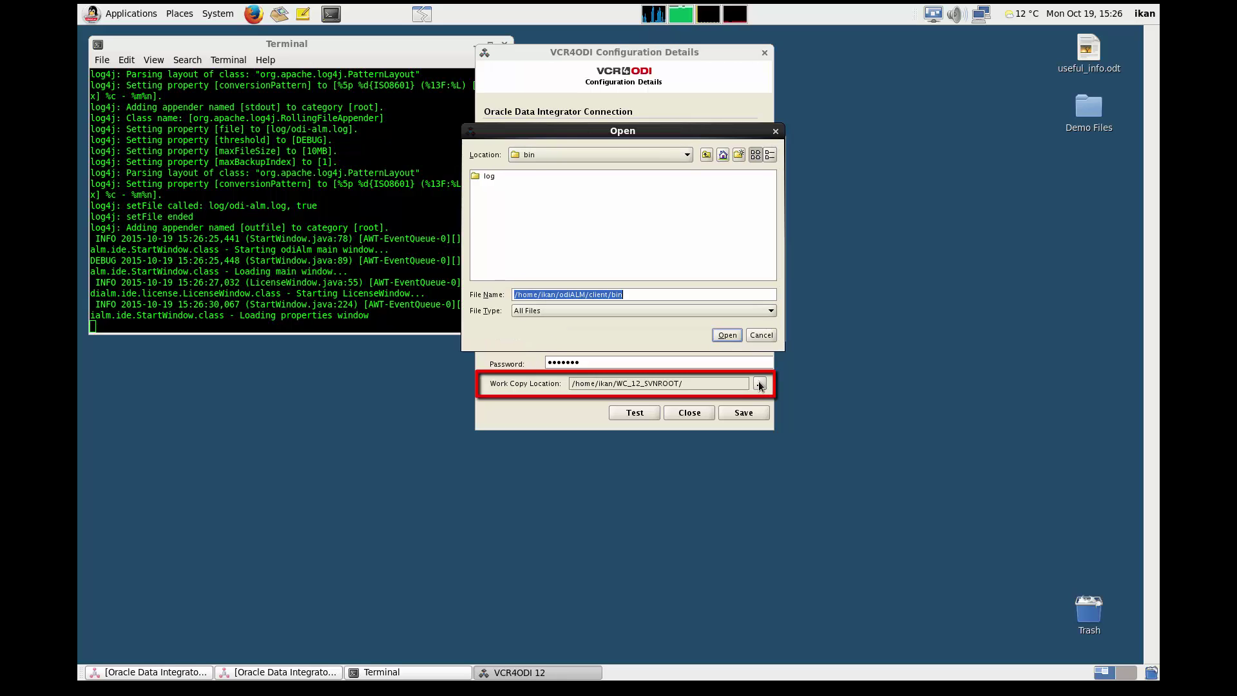
pyautogui.click(761, 335)
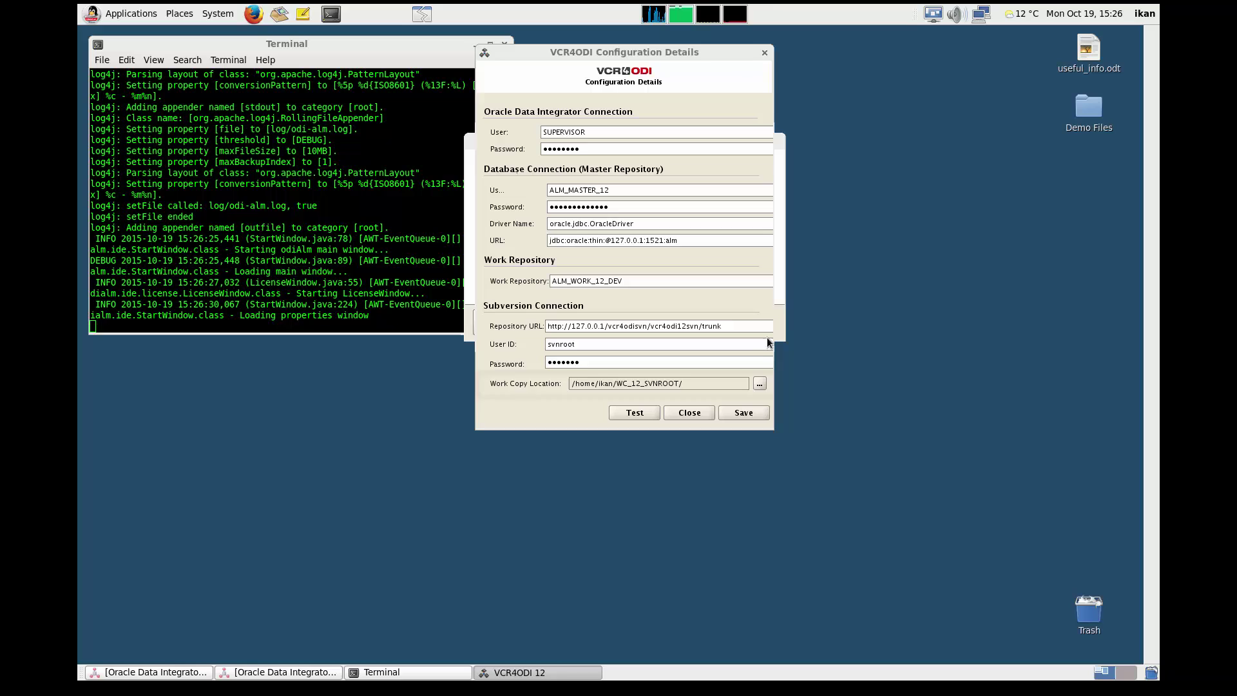
pyautogui.click(698, 414)
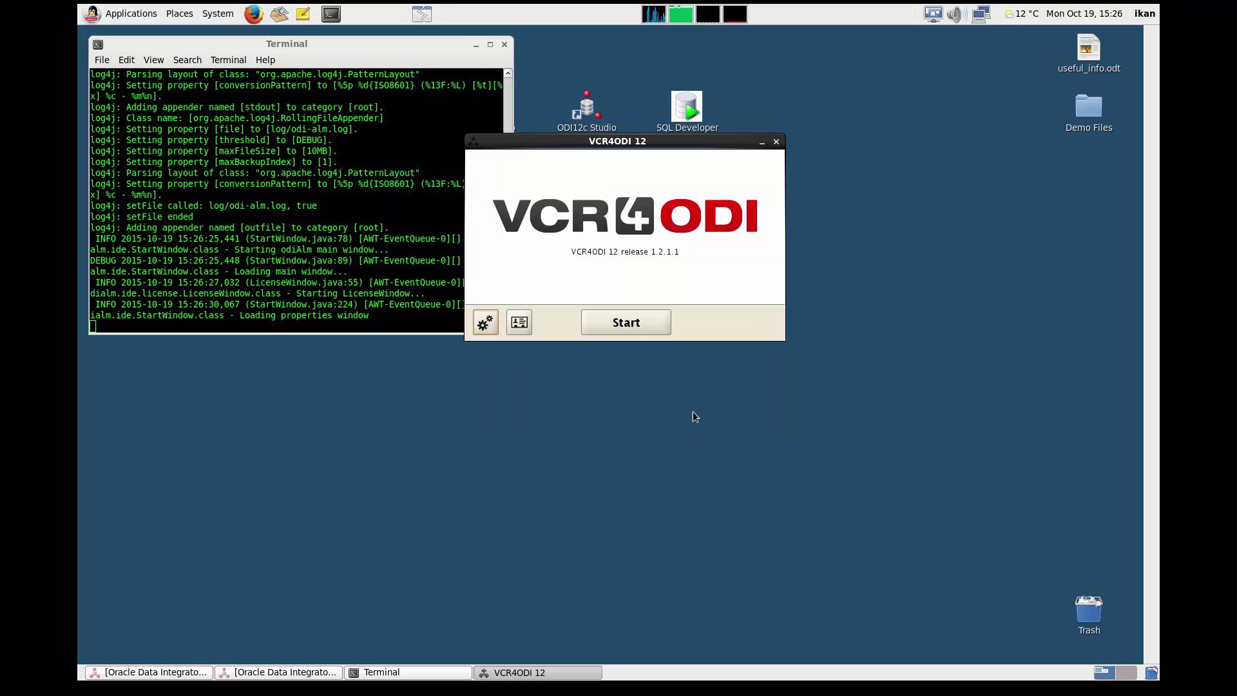
# - Launch the VCR4ODI workbench and select Load_DEMO under Projects > VCR4ODI > DEMO_FOLDER > Packages
pyautogui.click(627, 322)
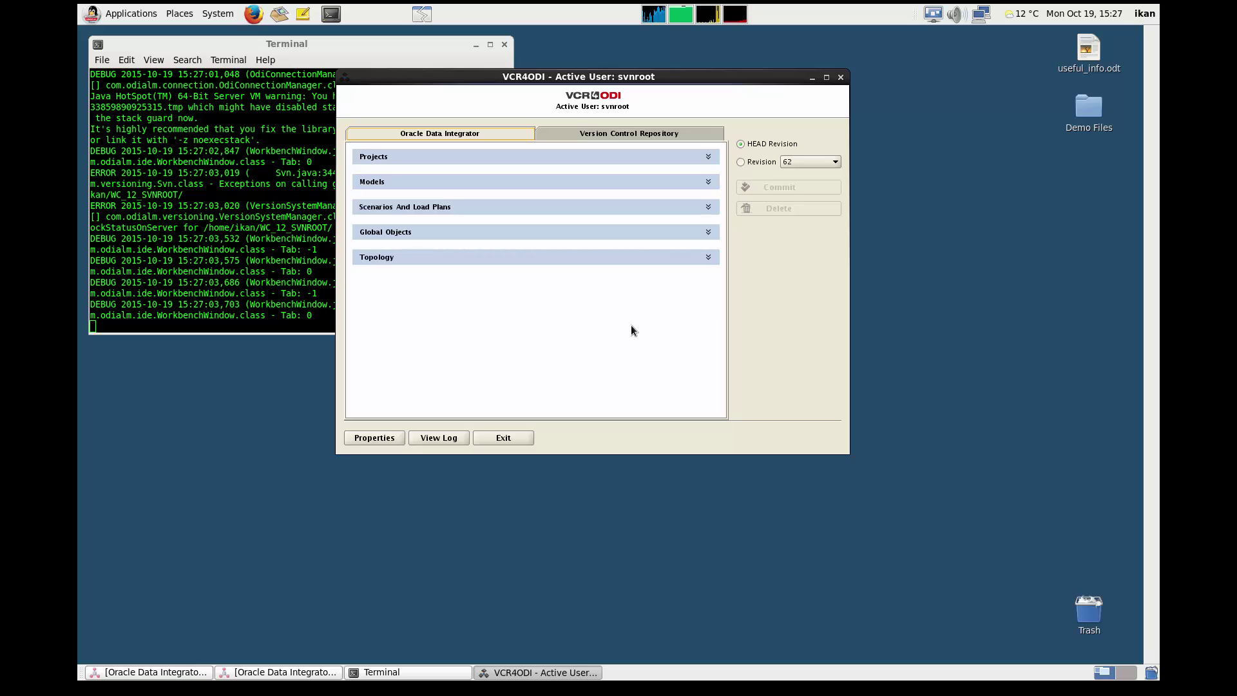
pyautogui.click(383, 158)
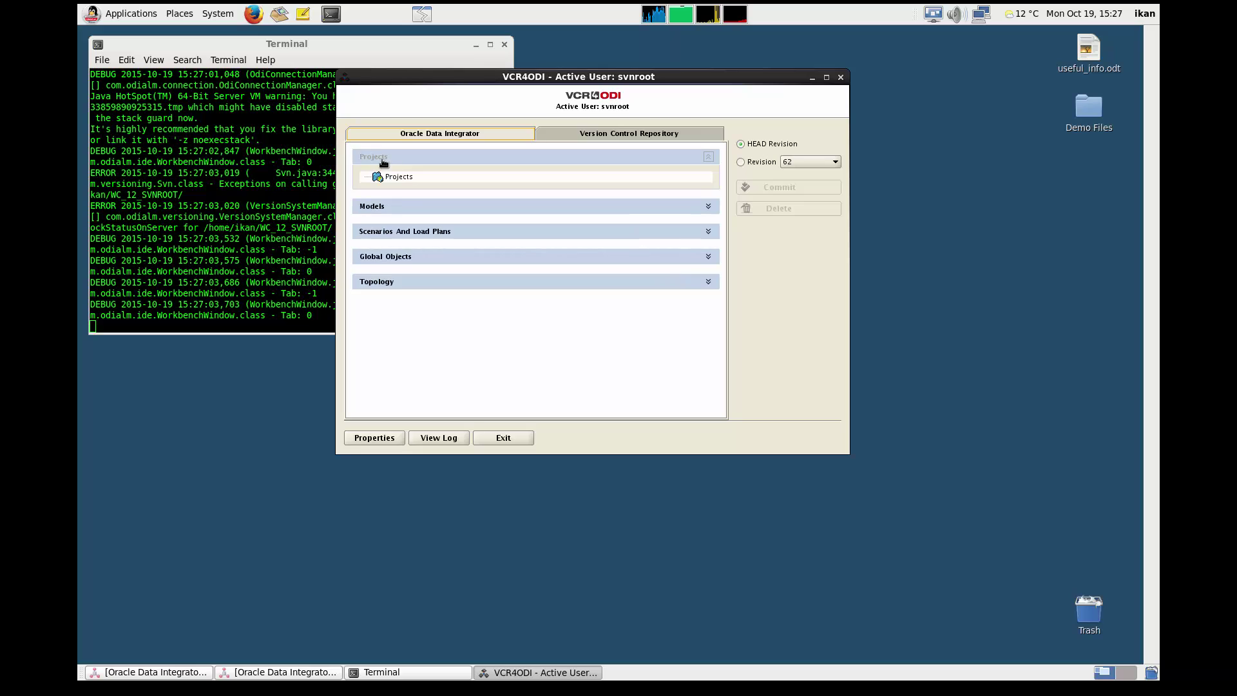
pyautogui.click(378, 159)
pyautogui.click(364, 177)
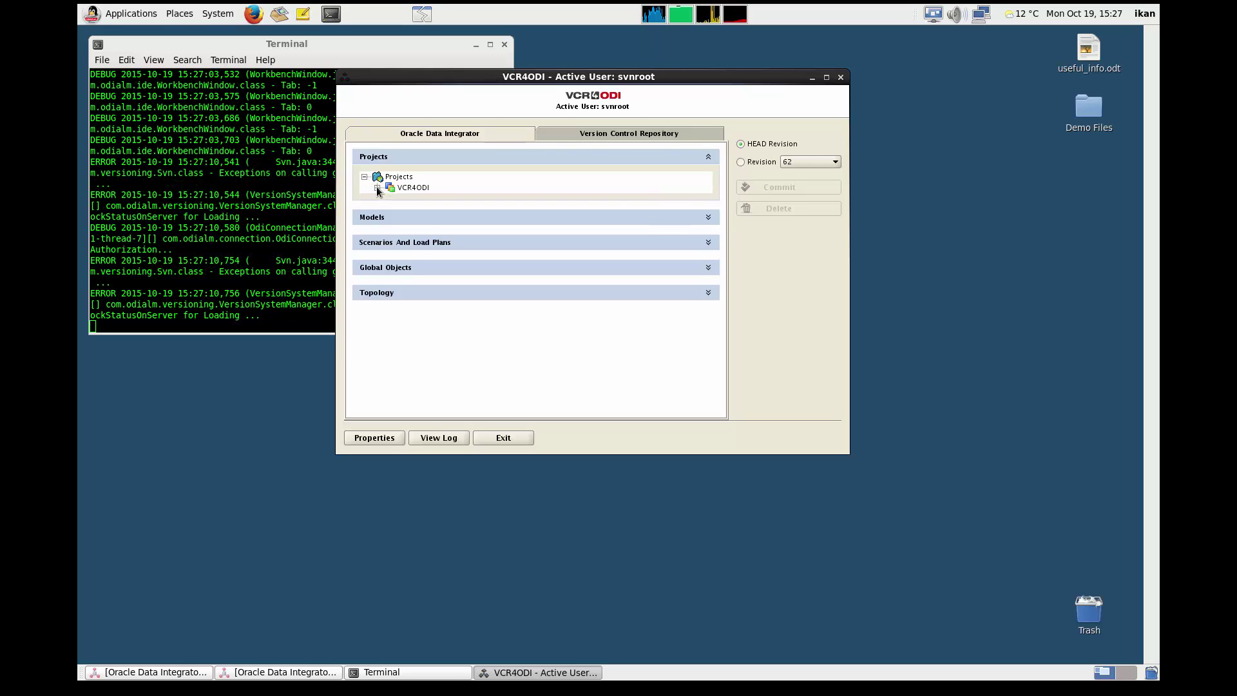
pyautogui.click(377, 186)
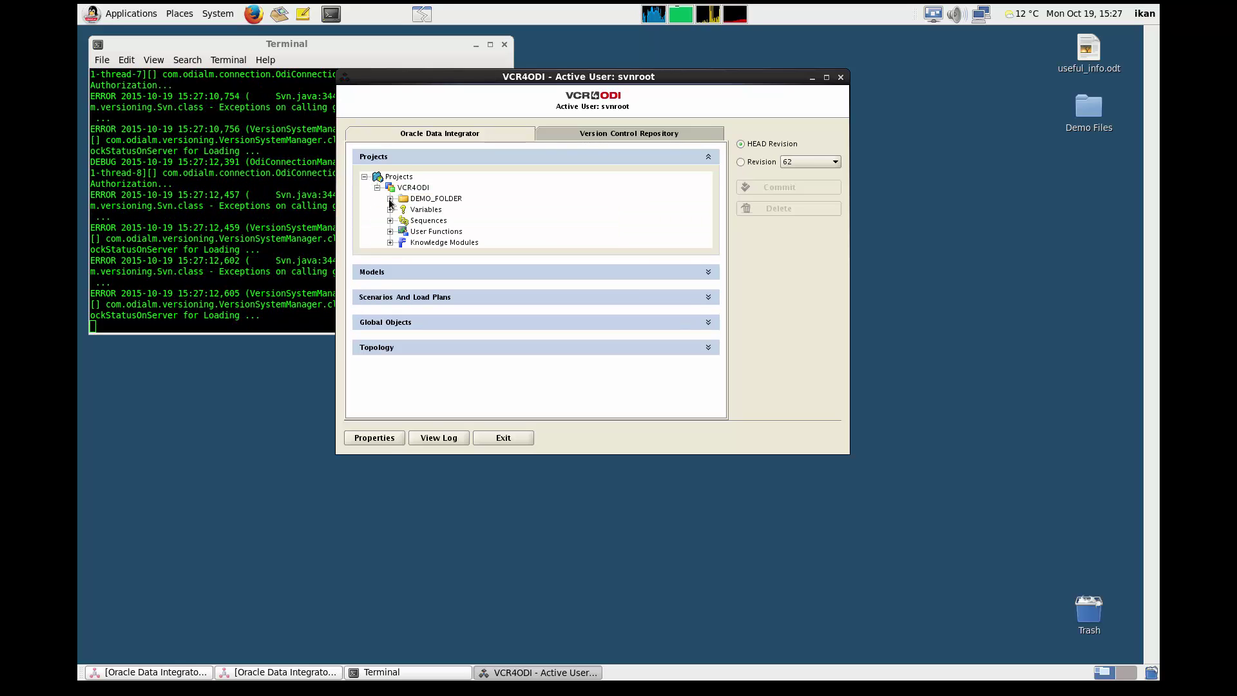
pyautogui.click(388, 199)
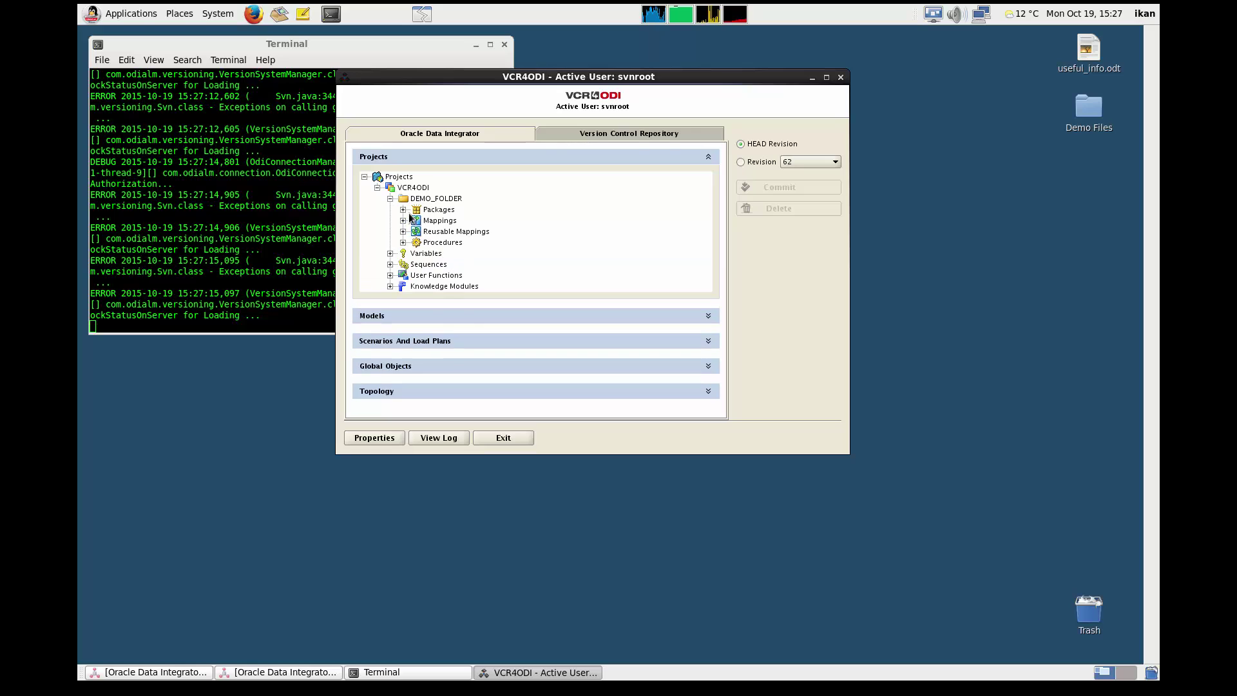
pyautogui.click(404, 210)
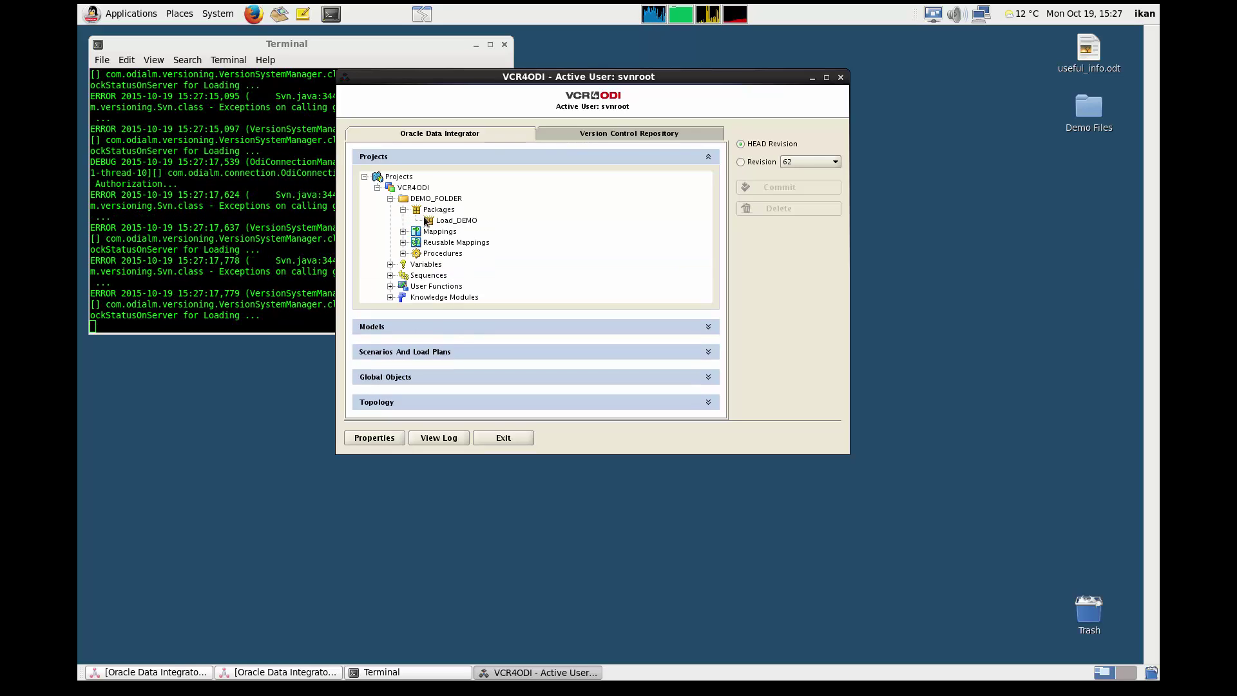
pyautogui.click(456, 221)
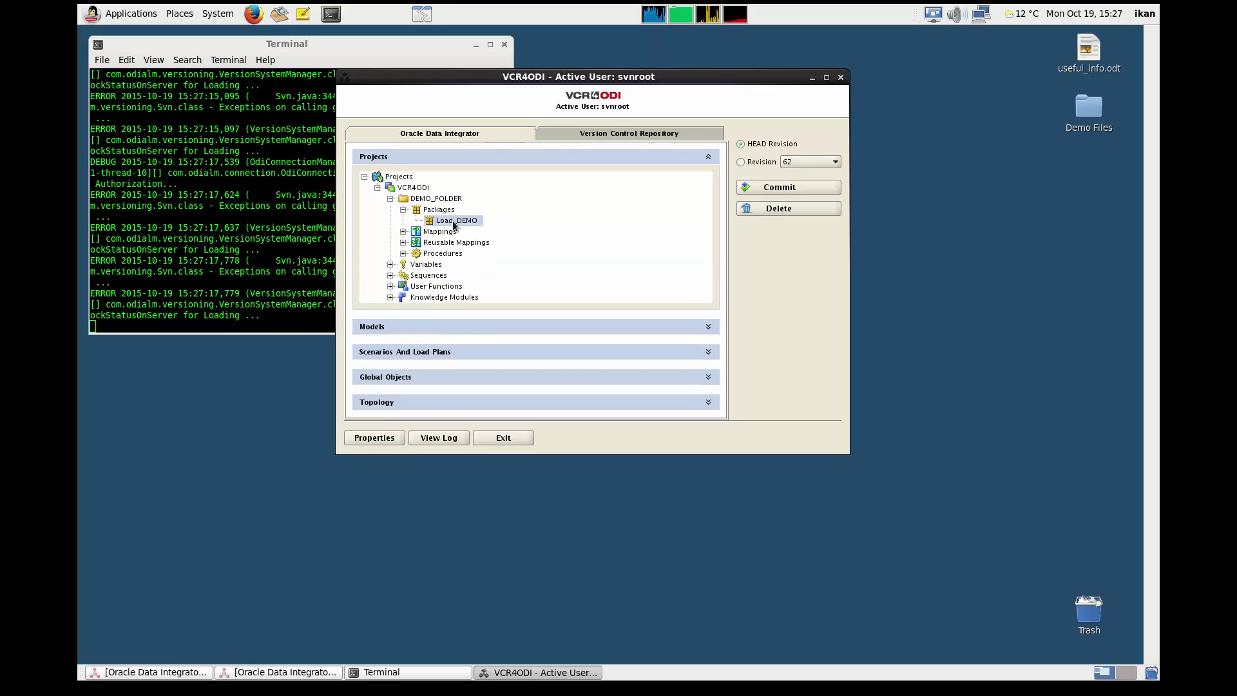
# - Start the commit, then sort the object list by change status, type, object, path and lock status
pyautogui.click(792, 188)
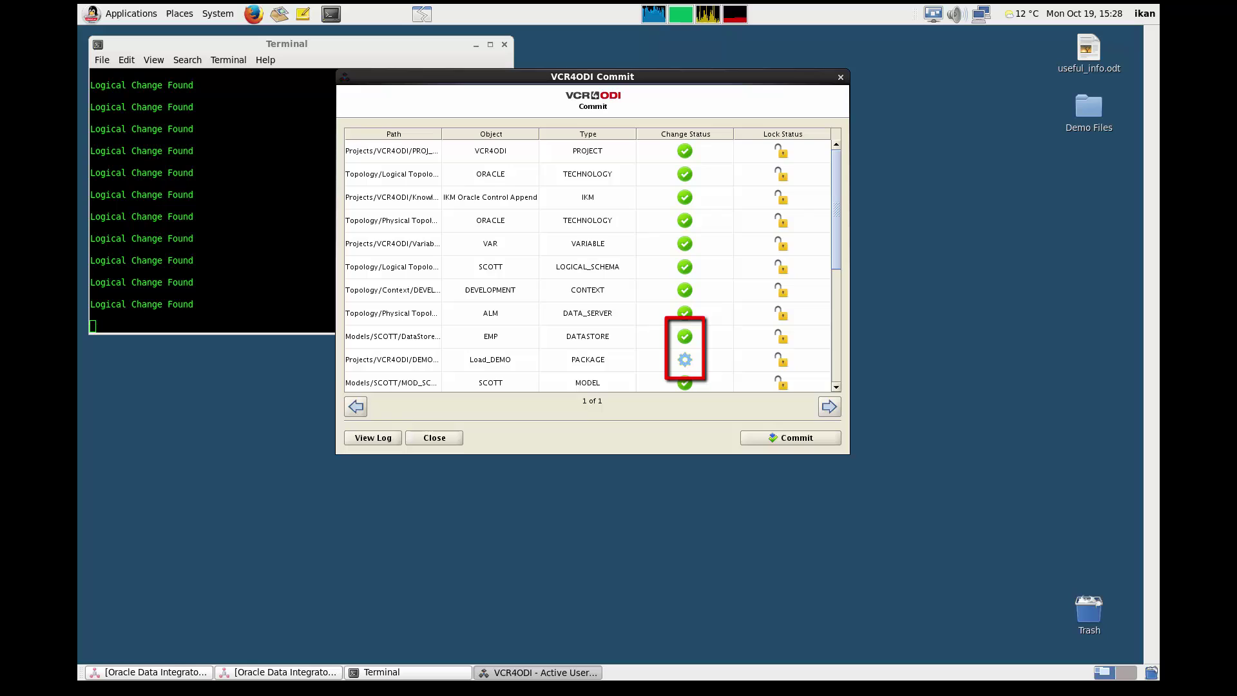
pyautogui.click(713, 133)
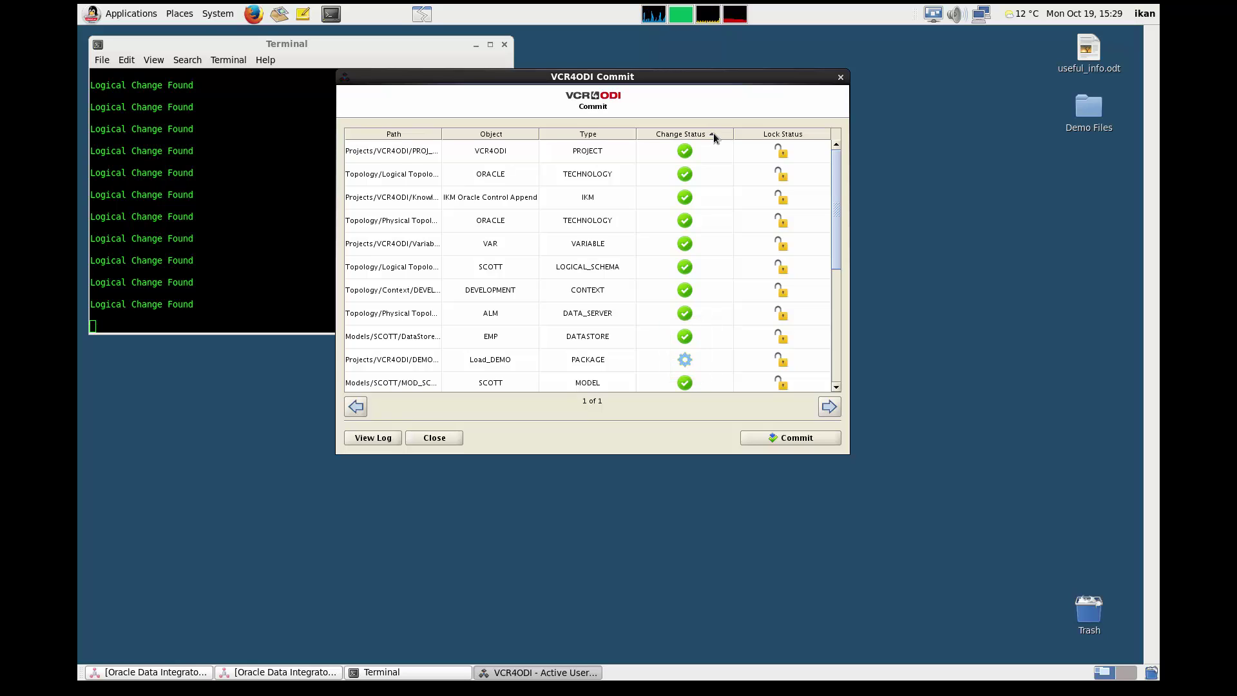
pyautogui.click(602, 138)
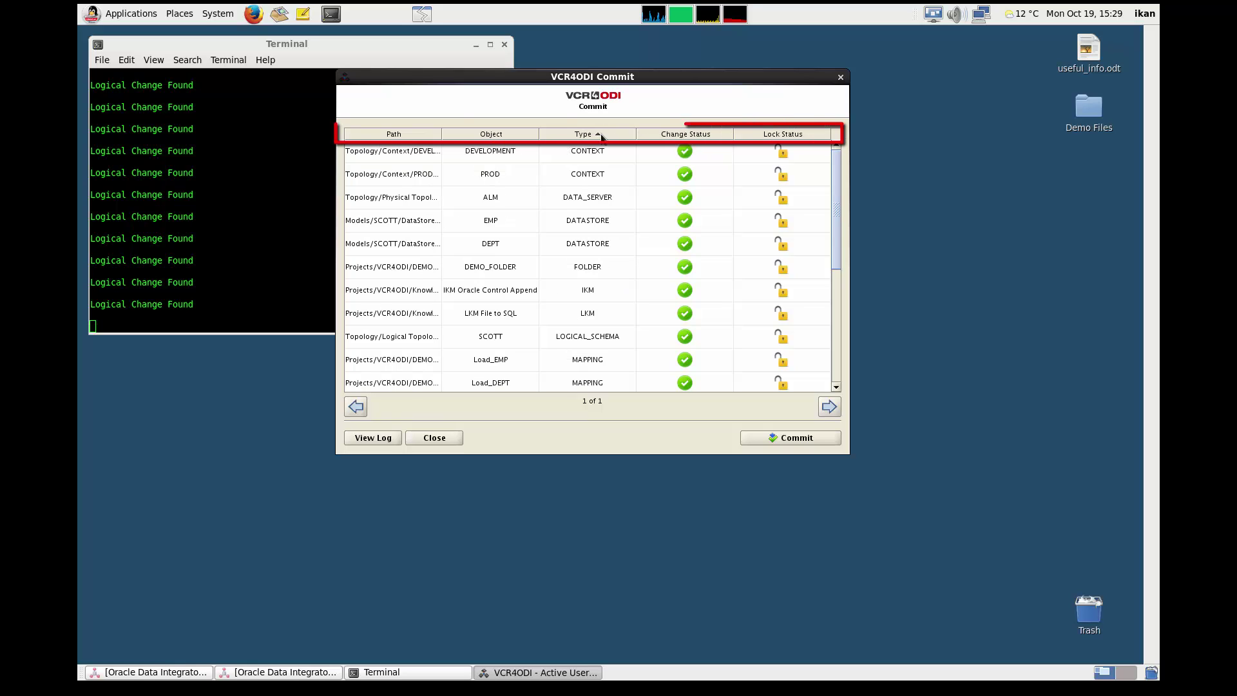
pyautogui.click(502, 133)
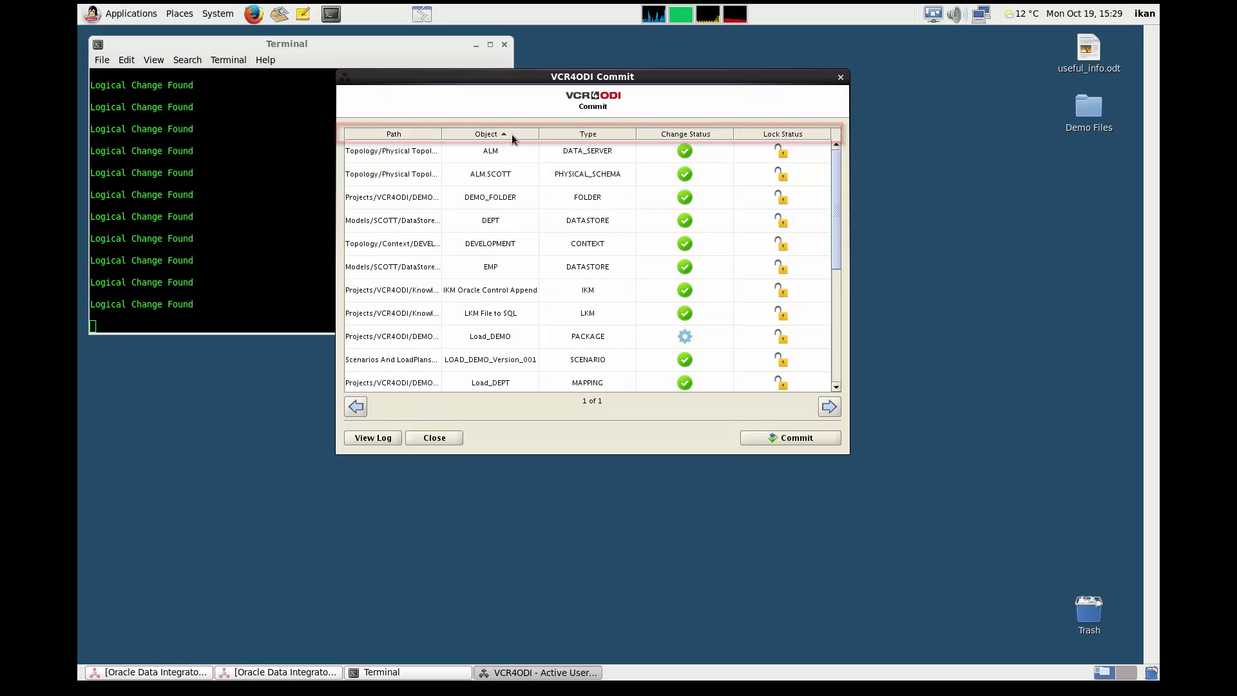
pyautogui.click(420, 134)
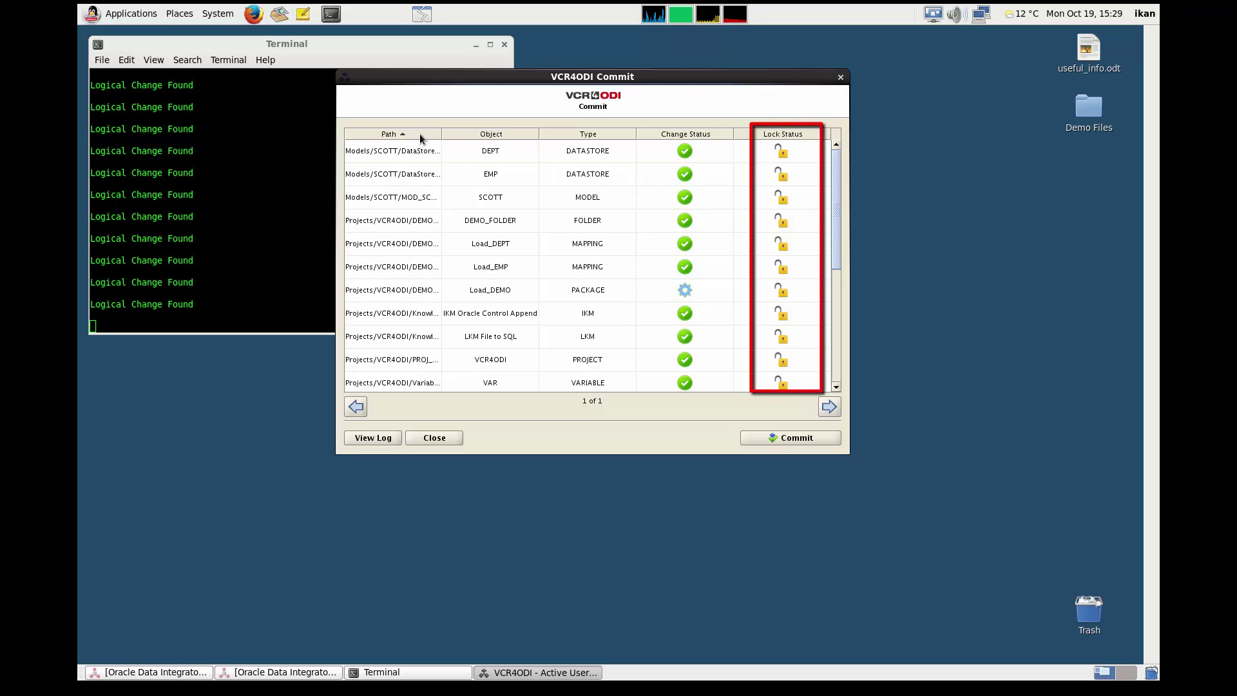
pyautogui.click(783, 133)
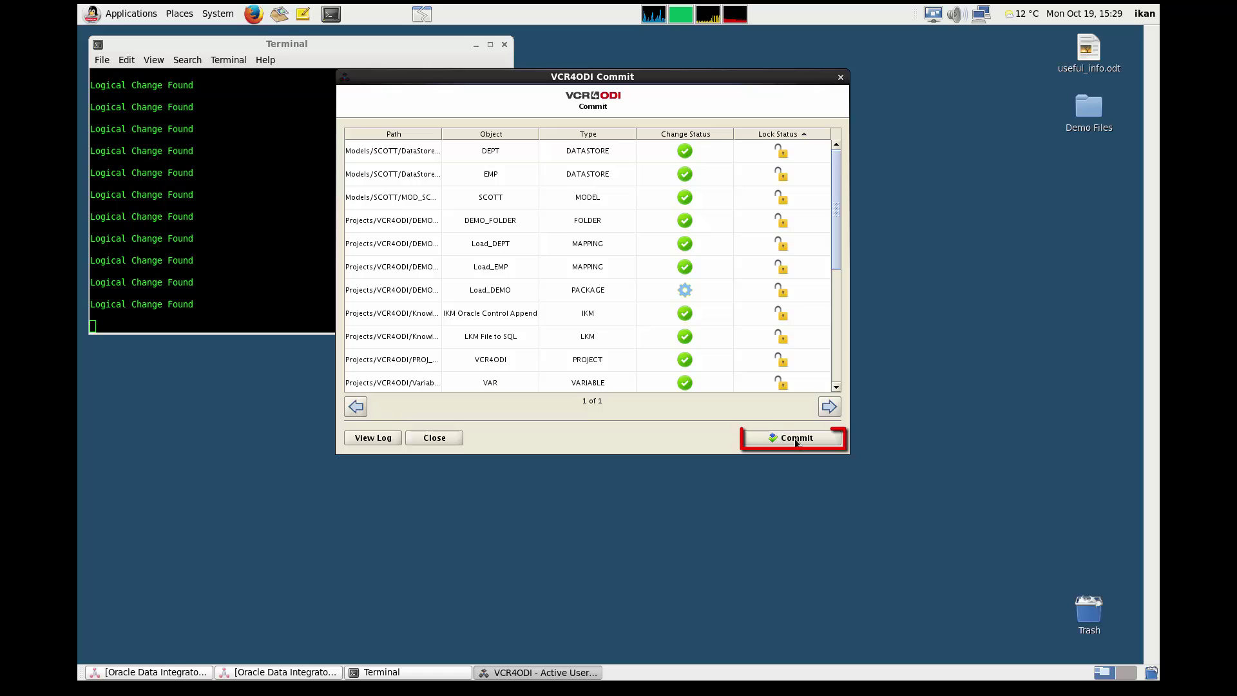
# - Commit Load_DEMO with the comment OE-1 and dismiss the success message
pyautogui.click(795, 438)
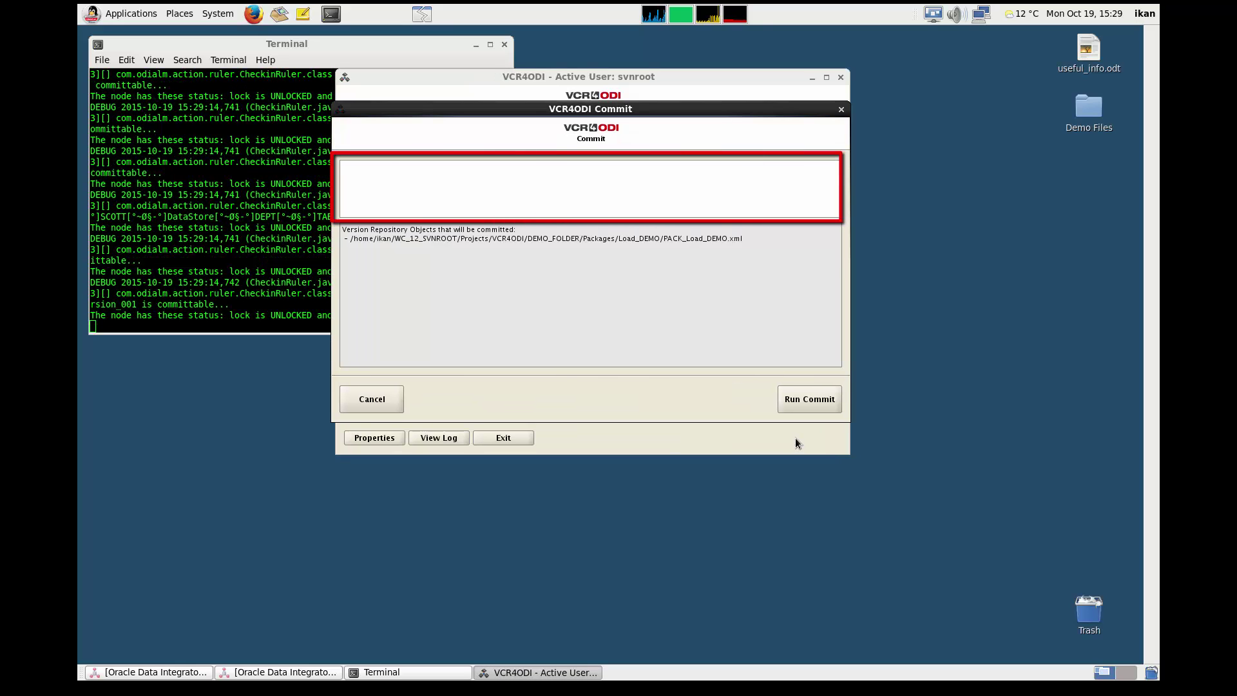
pyautogui.write('OE-1')
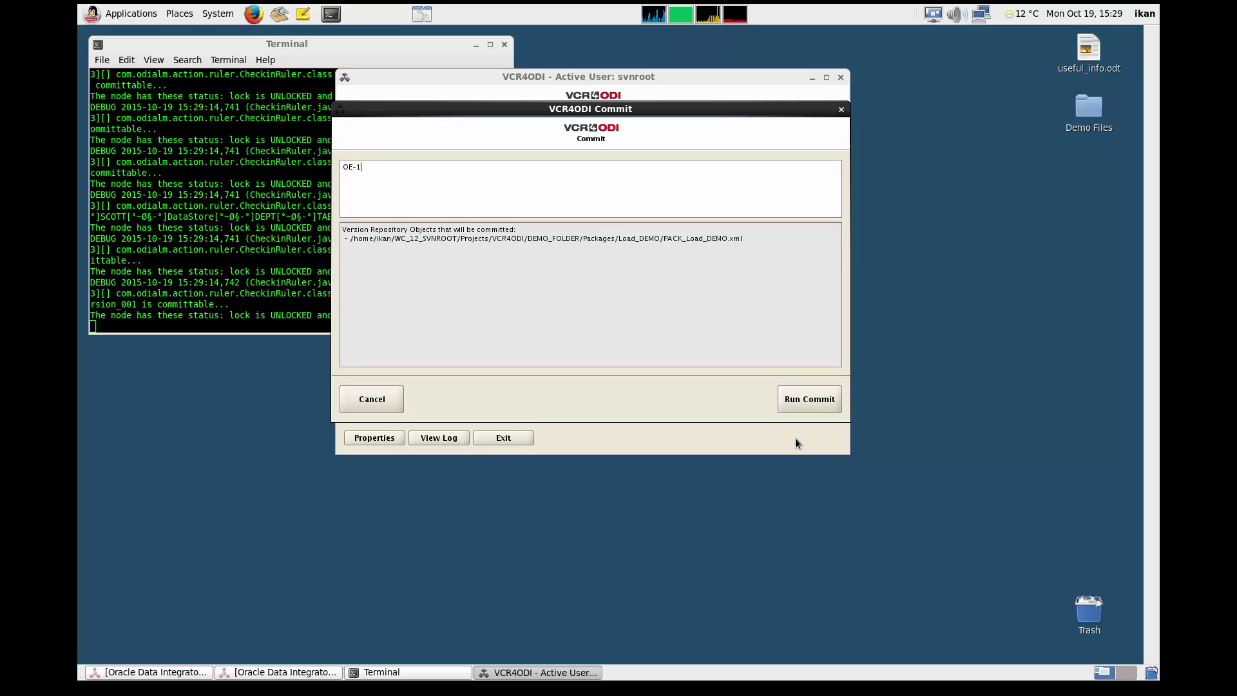
pyautogui.click(821, 402)
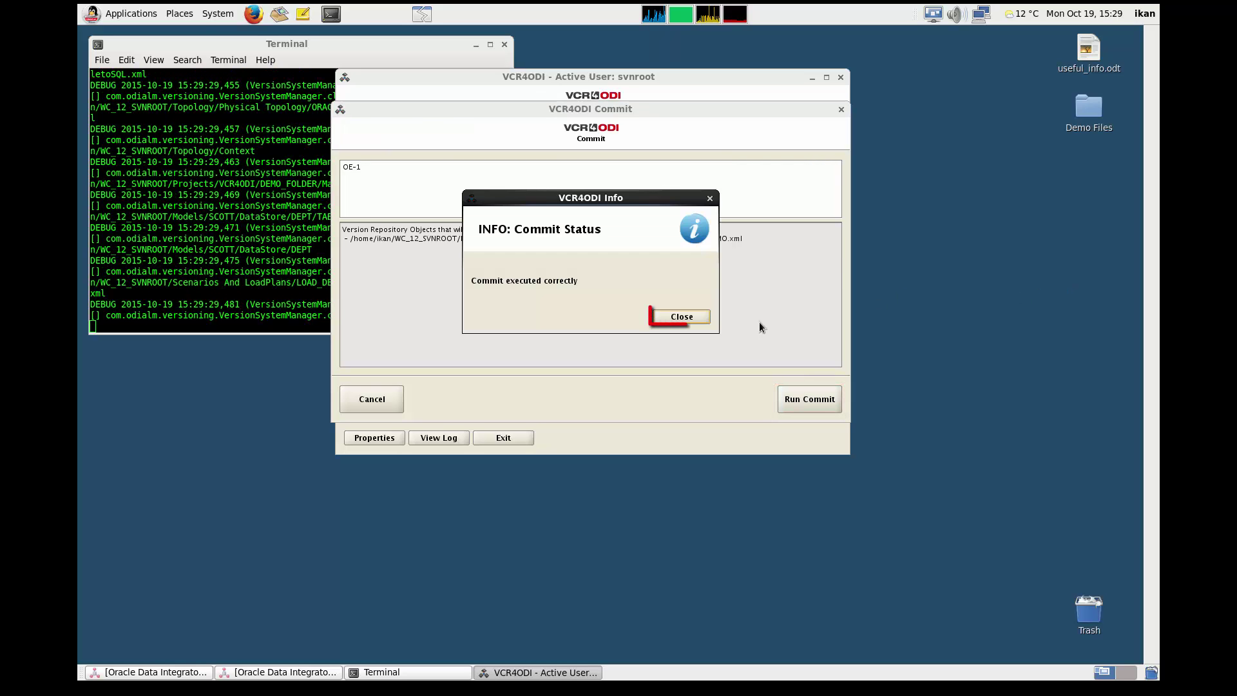
pyautogui.click(682, 315)
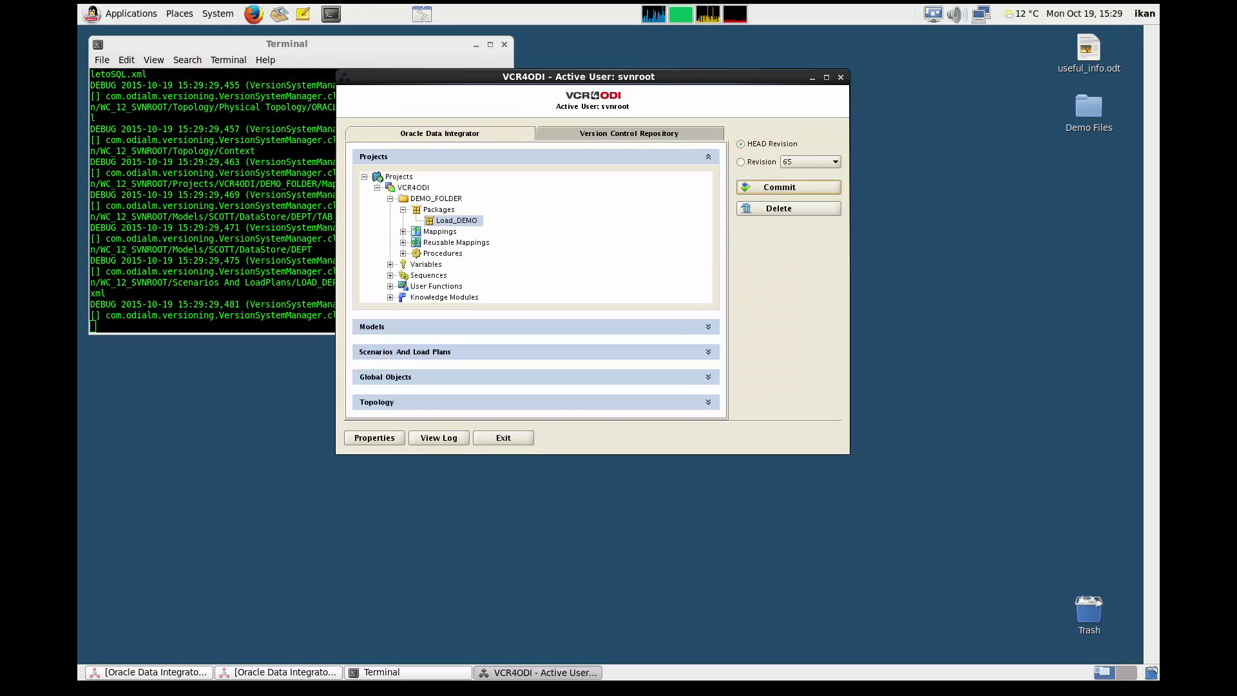
# - Go to WC_12_SVNROOT/Projects/VCR4ODI/DEMO_FOLDER/Packages from the home folder and expand Load_DEMO
pyautogui.click(180, 14)
pyautogui.click(184, 29)
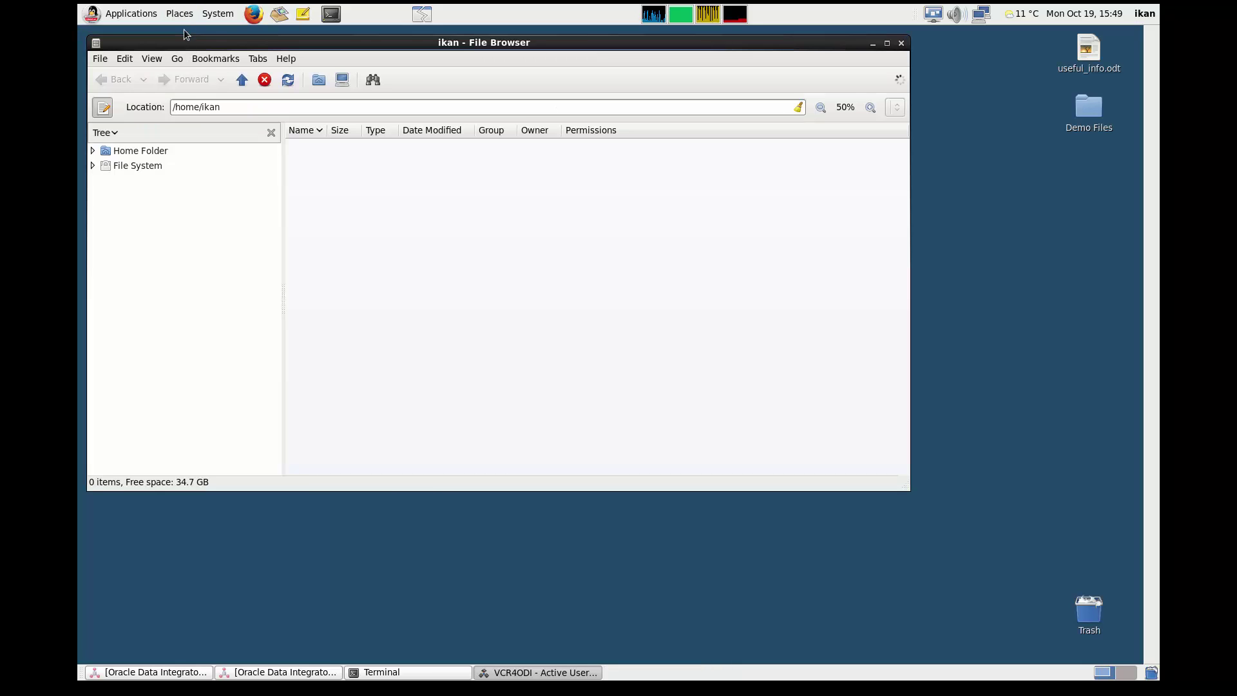
pyautogui.click(196, 106)
pyautogui.hotkey('ctrl', 'a')
pyautogui.write('/home/ikan/WC_12_SVNROOT/Projects/VCR4ODI/DEMO_FOLDER/Packages')
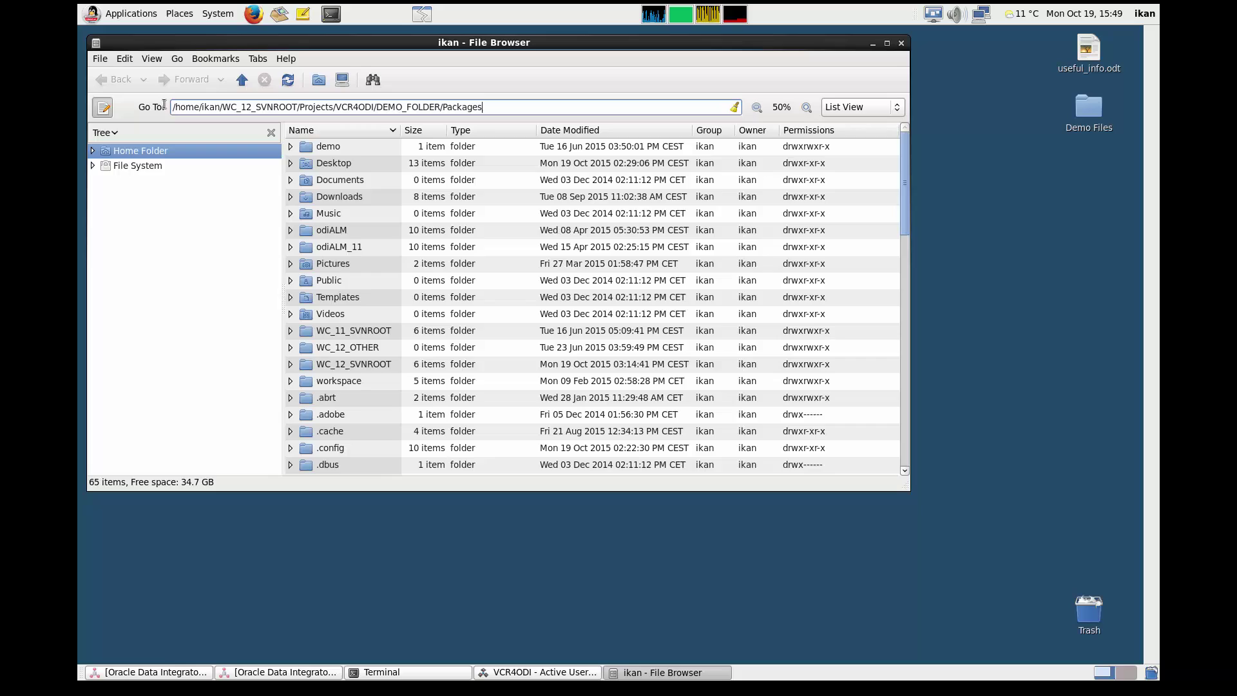
pyautogui.press('Return')
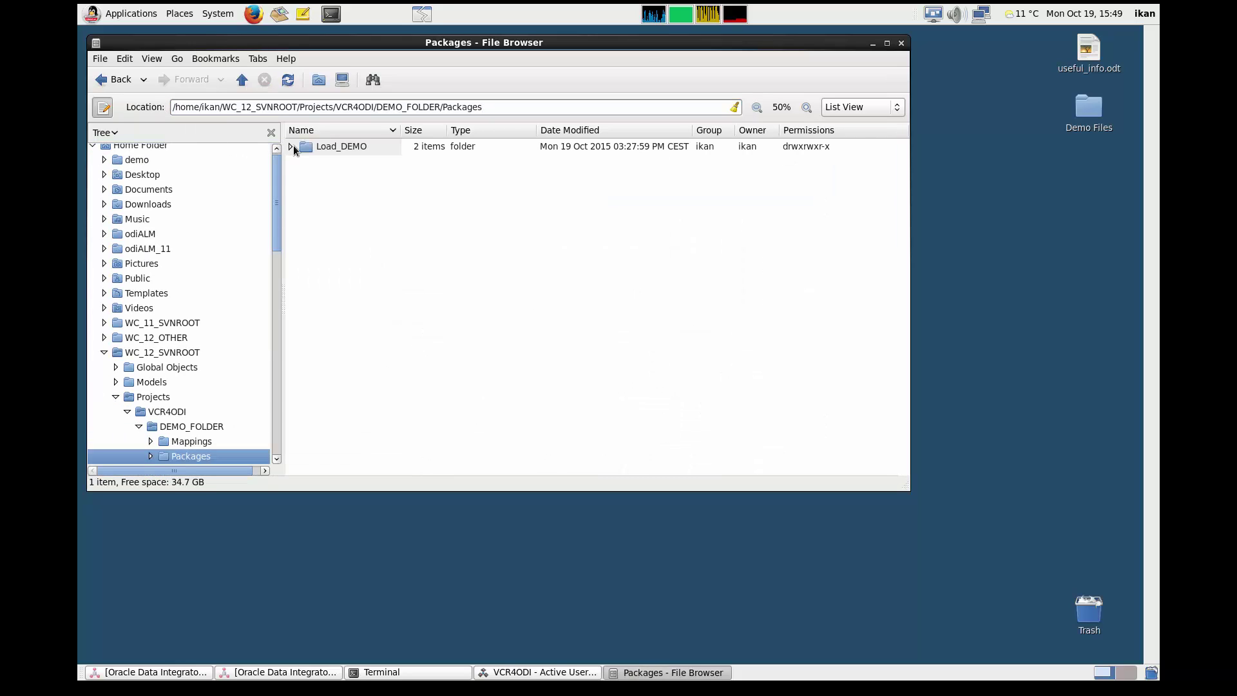
pyautogui.click(292, 146)
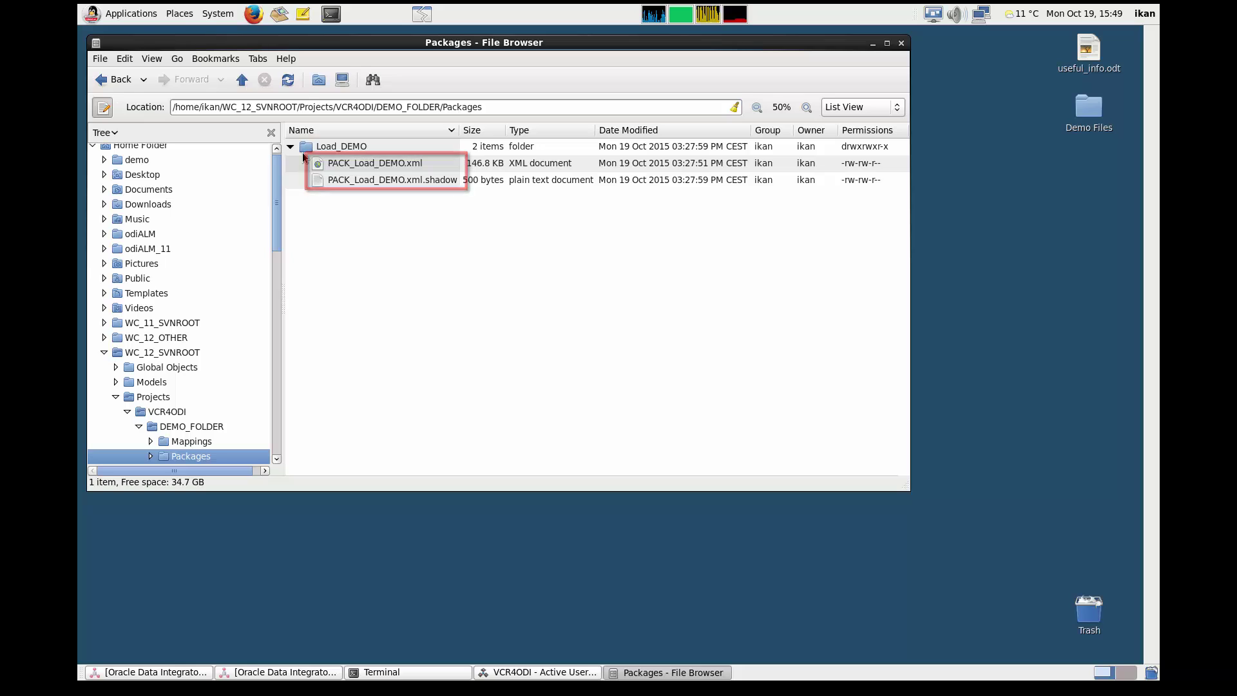
# - View PACK_Load_DEMO.xml and PACK_Load_DEMO.xml.shadow in the text editor
pyautogui.click(341, 165)
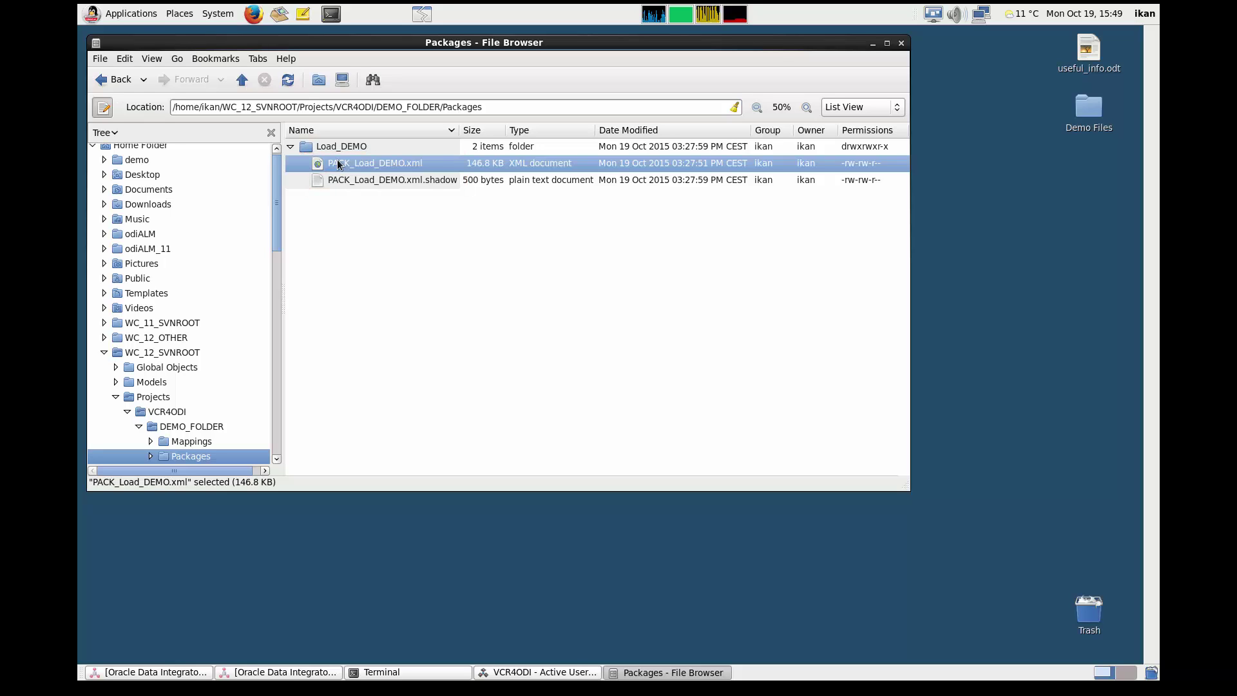
pyautogui.rightClick(340, 164)
pyautogui.click(388, 167)
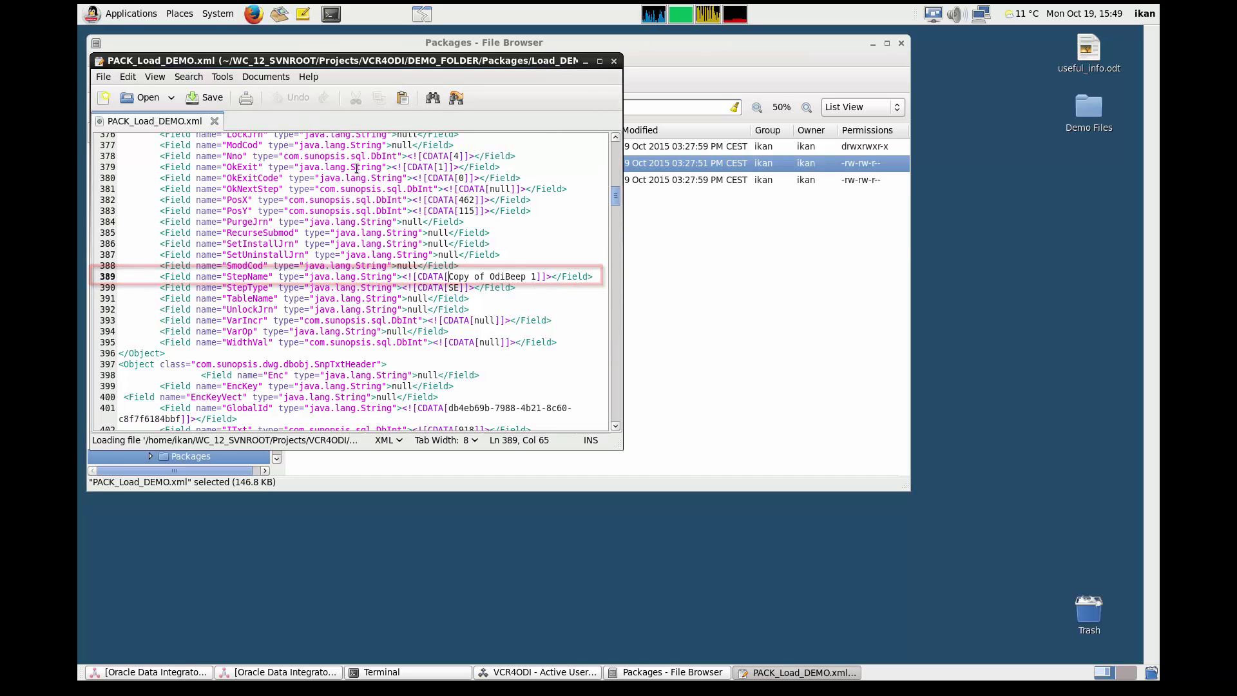
pyautogui.click(614, 61)
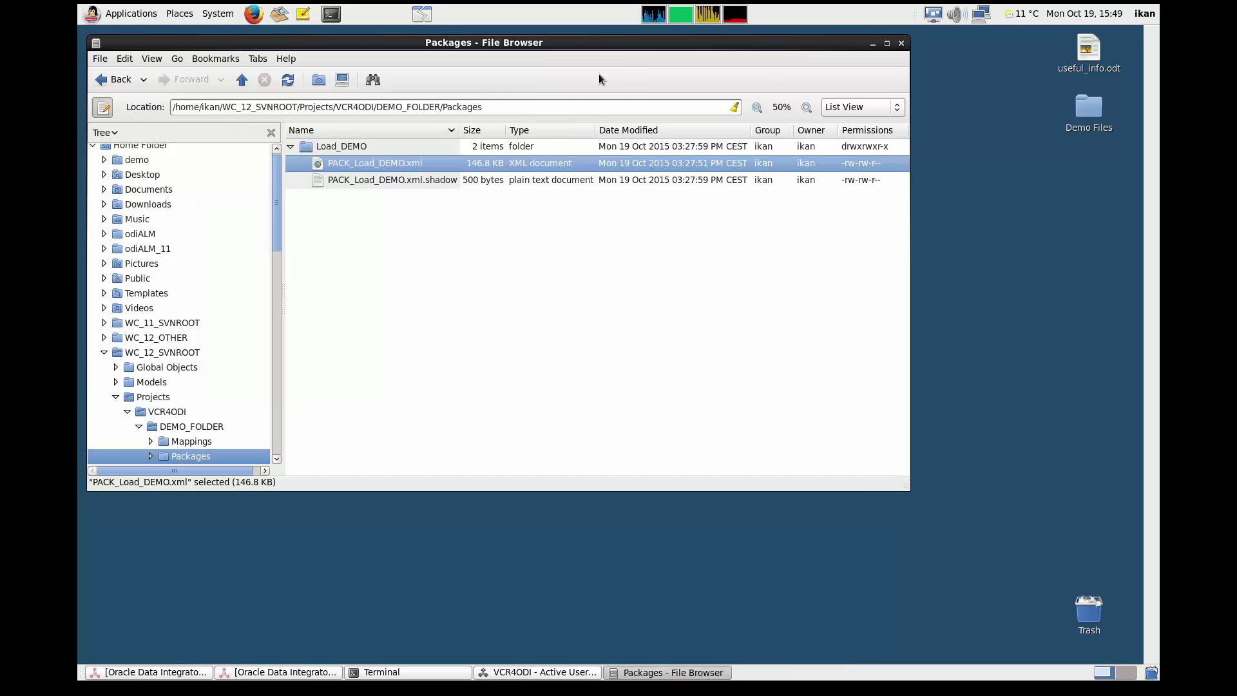
pyautogui.click(409, 180)
pyautogui.rightClick(409, 180)
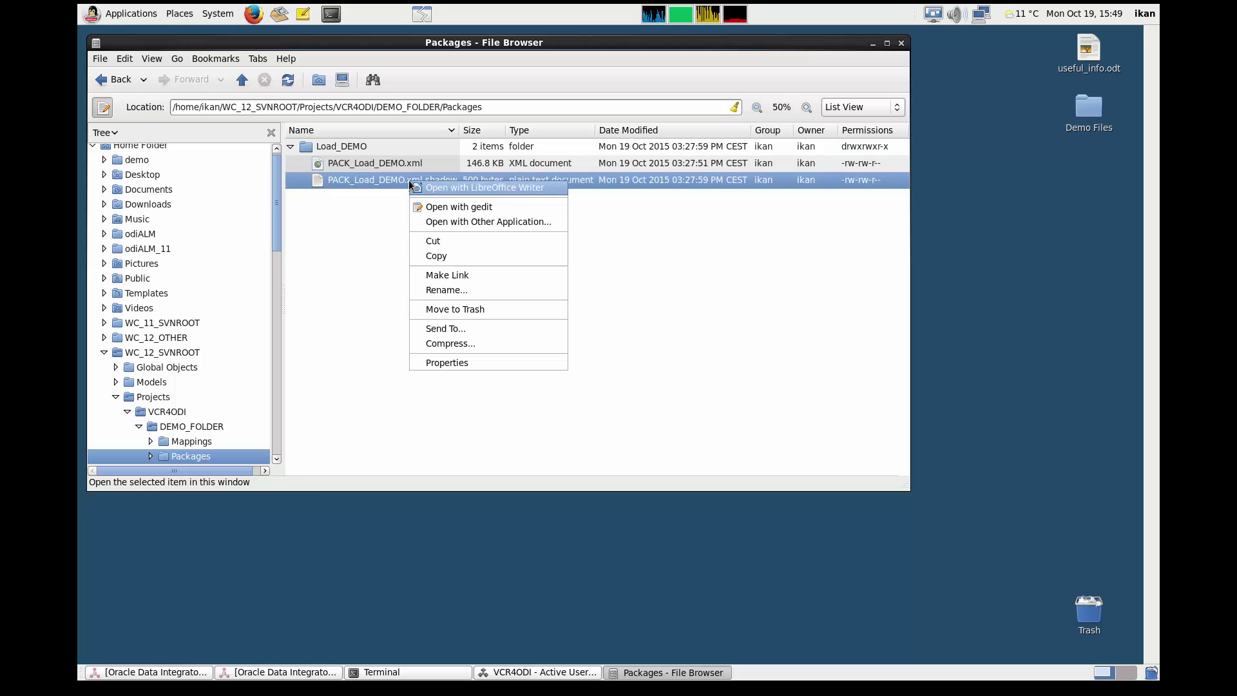
pyautogui.click(426, 207)
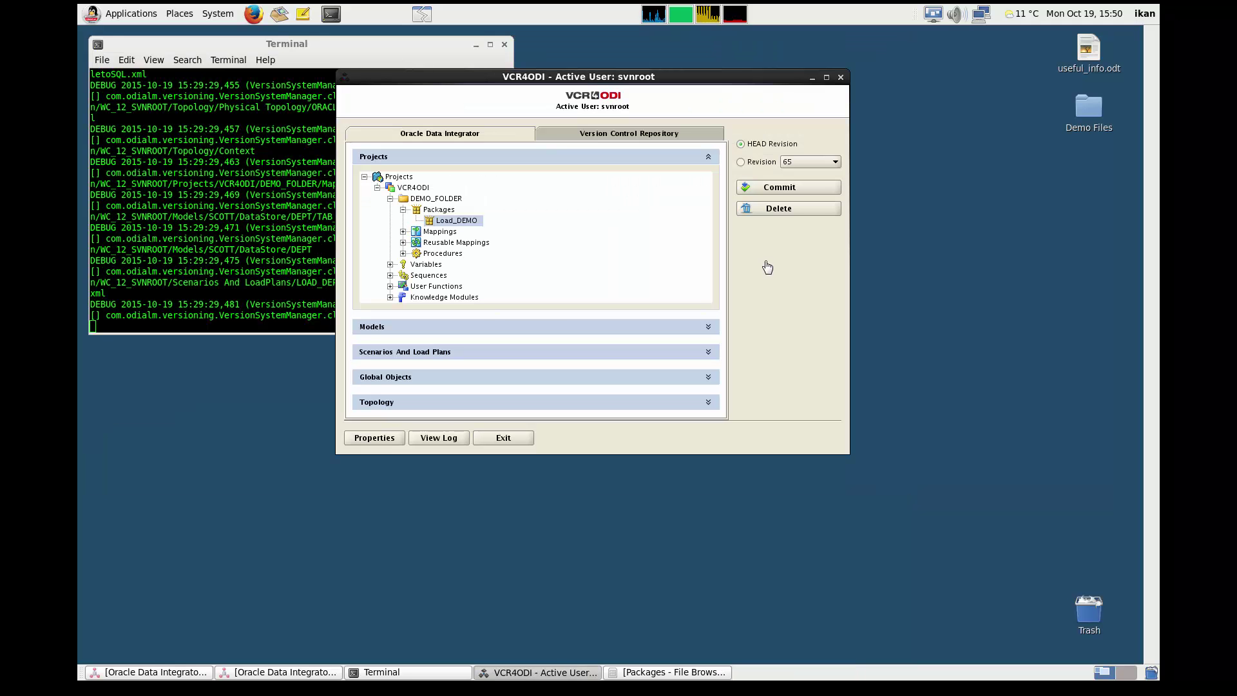
# - Rerun the commit with Load_DEMO unchanged, producing the nothing-to-commit exception
pyautogui.click(779, 187)
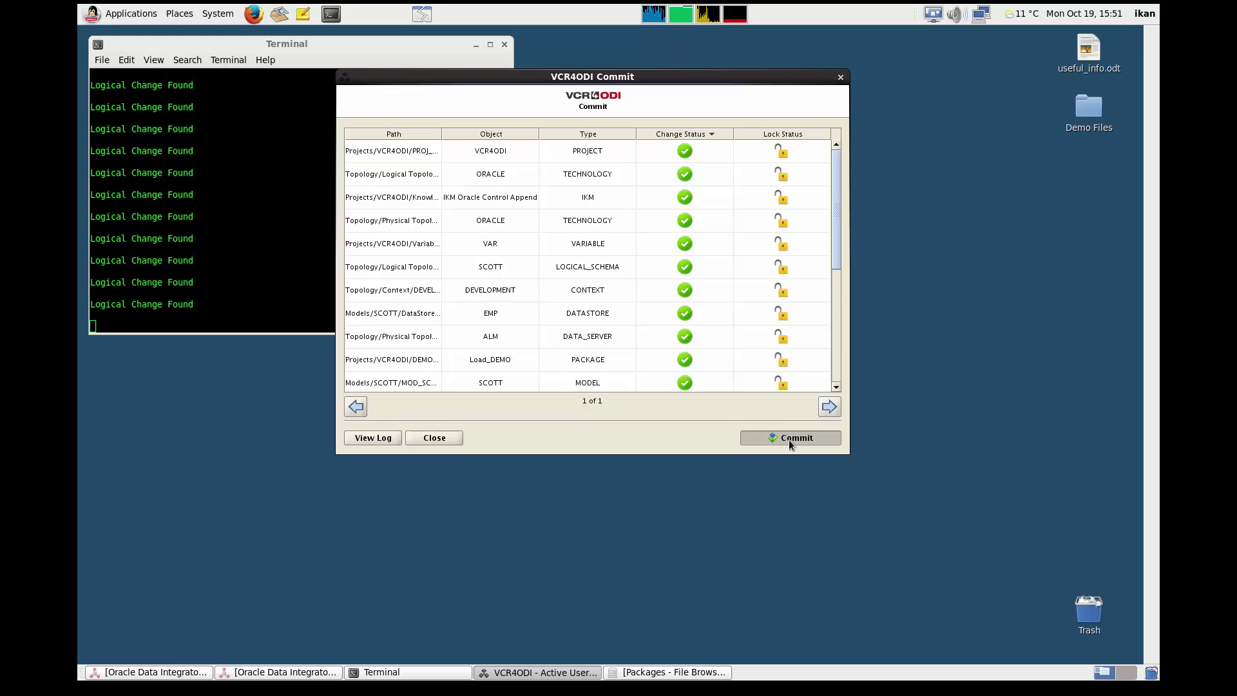
pyautogui.click(789, 438)
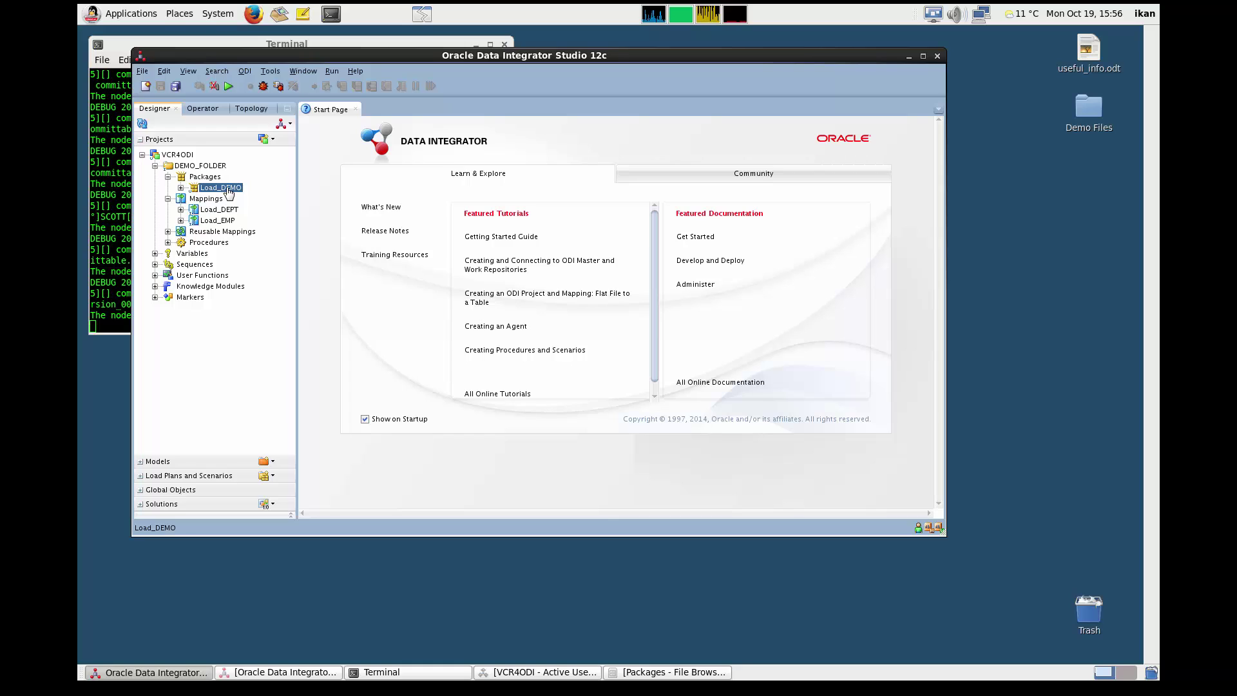
# - Delete the Load_DEMO package with Yes, then save all changes
pyautogui.rightClick(227, 191)
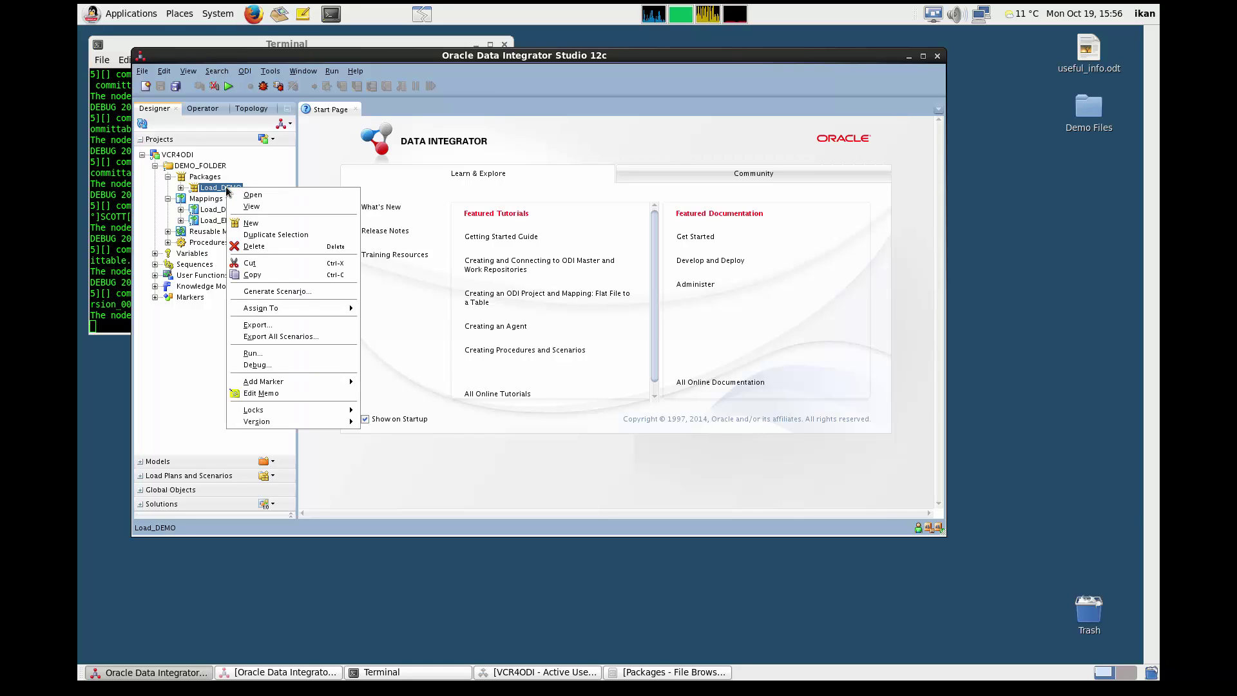
pyautogui.click(253, 246)
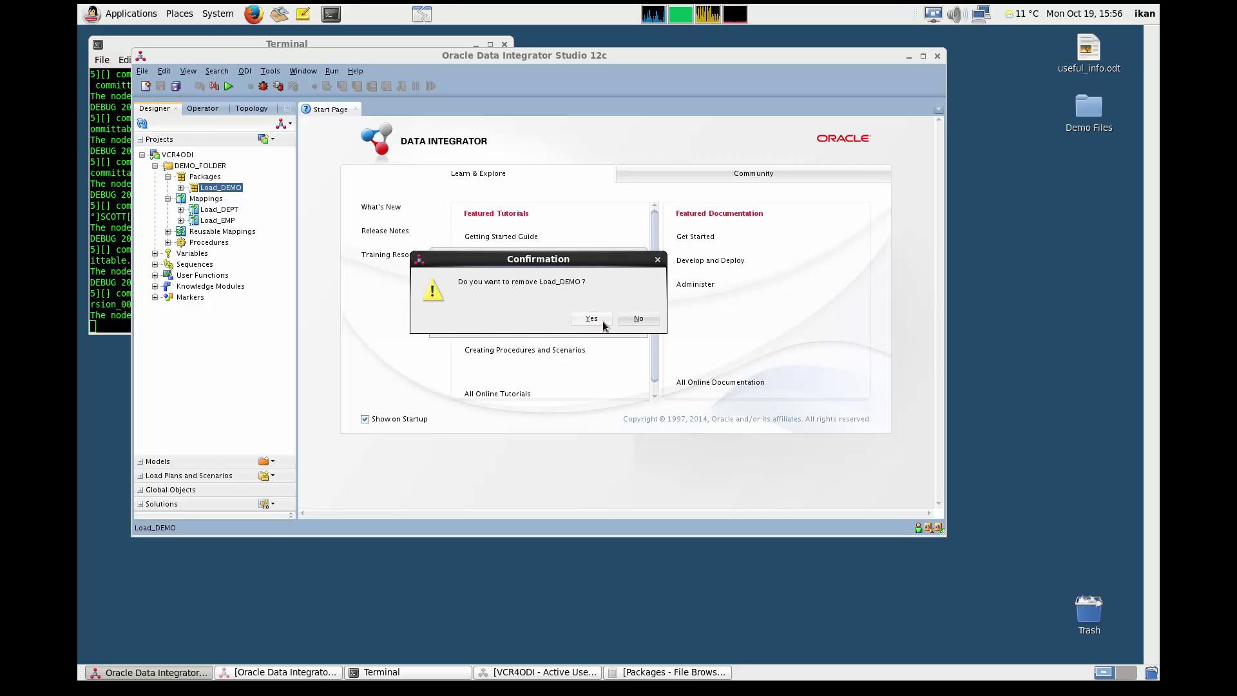
pyautogui.click(591, 319)
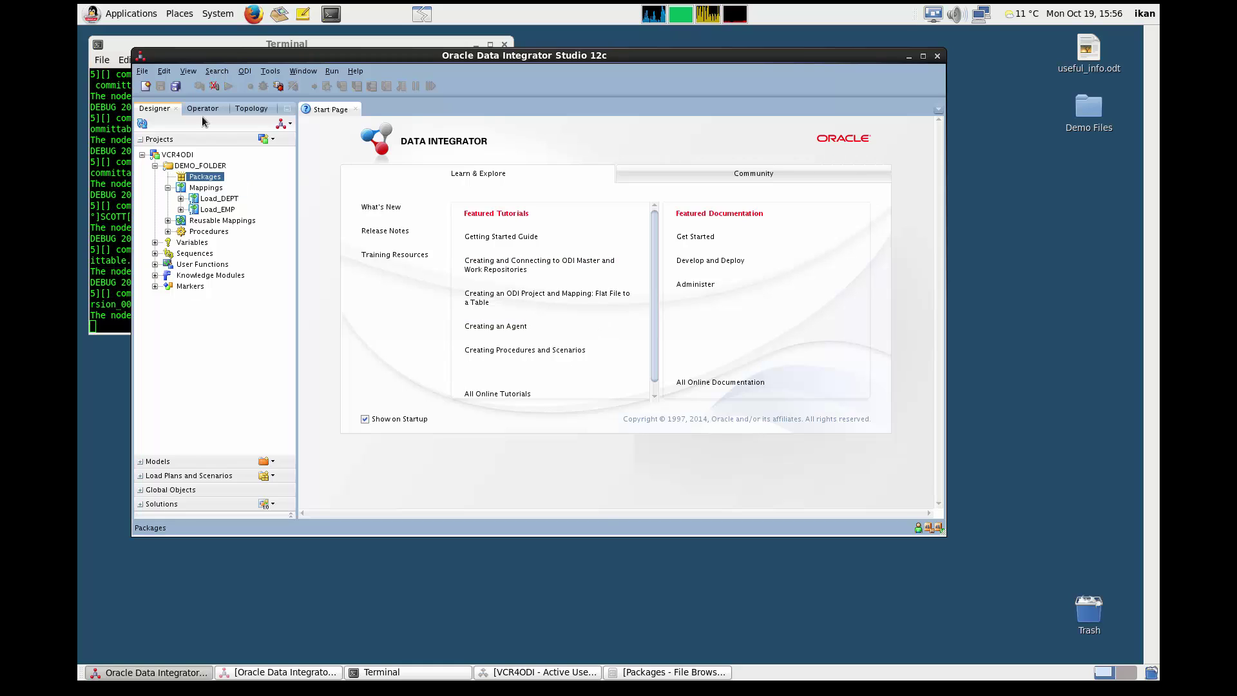
pyautogui.click(142, 71)
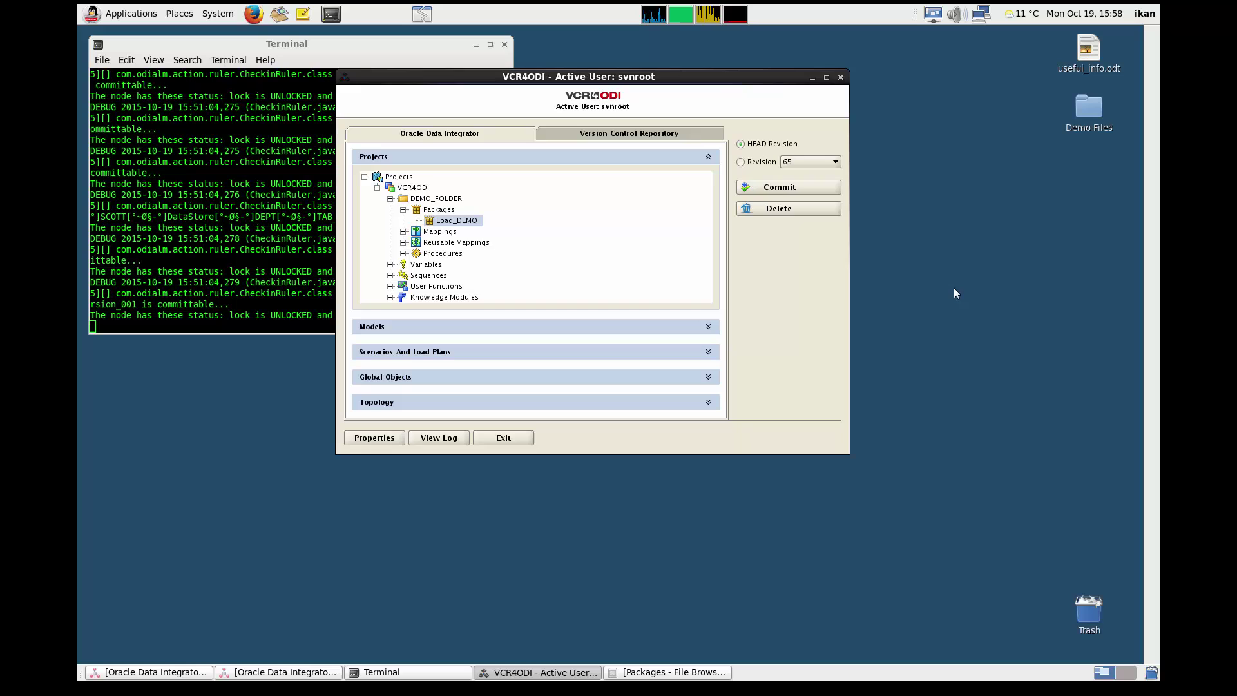
# - In the Version Control Repository view, select PACK_Load_DEMO.xml under Projects > VCR4ODI > DEMO_FOLDER > Packages > Load_DEMO
pyautogui.click(672, 134)
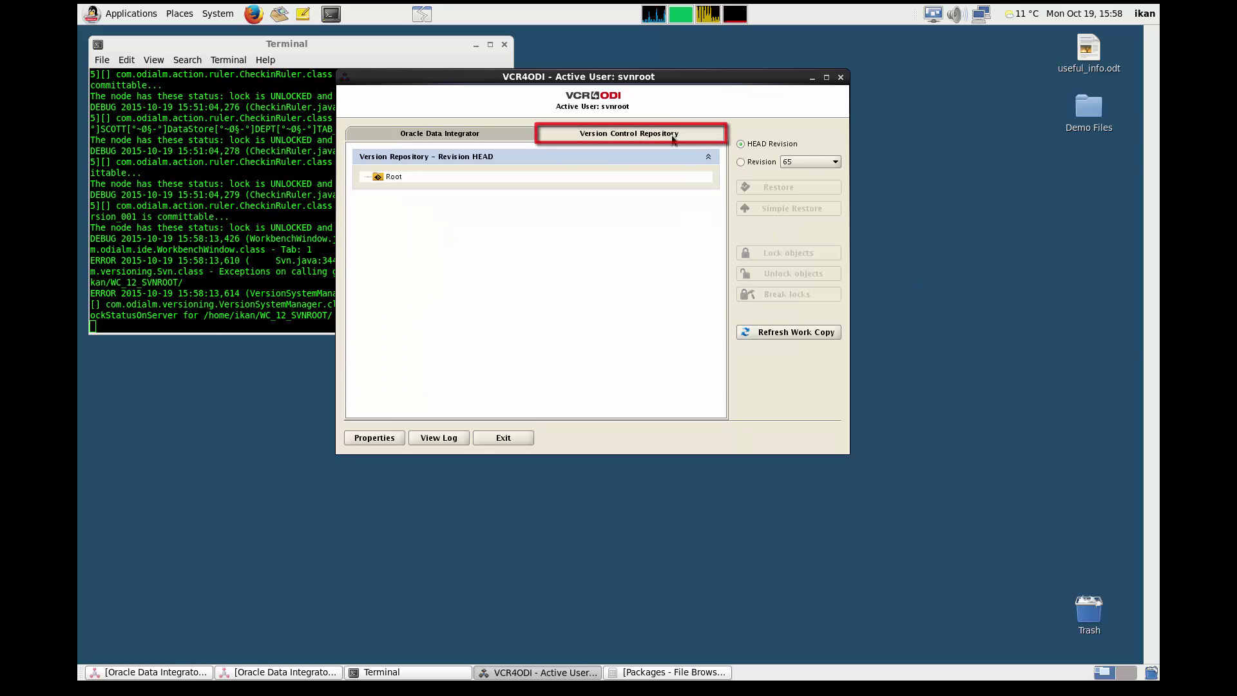
pyautogui.click(364, 178)
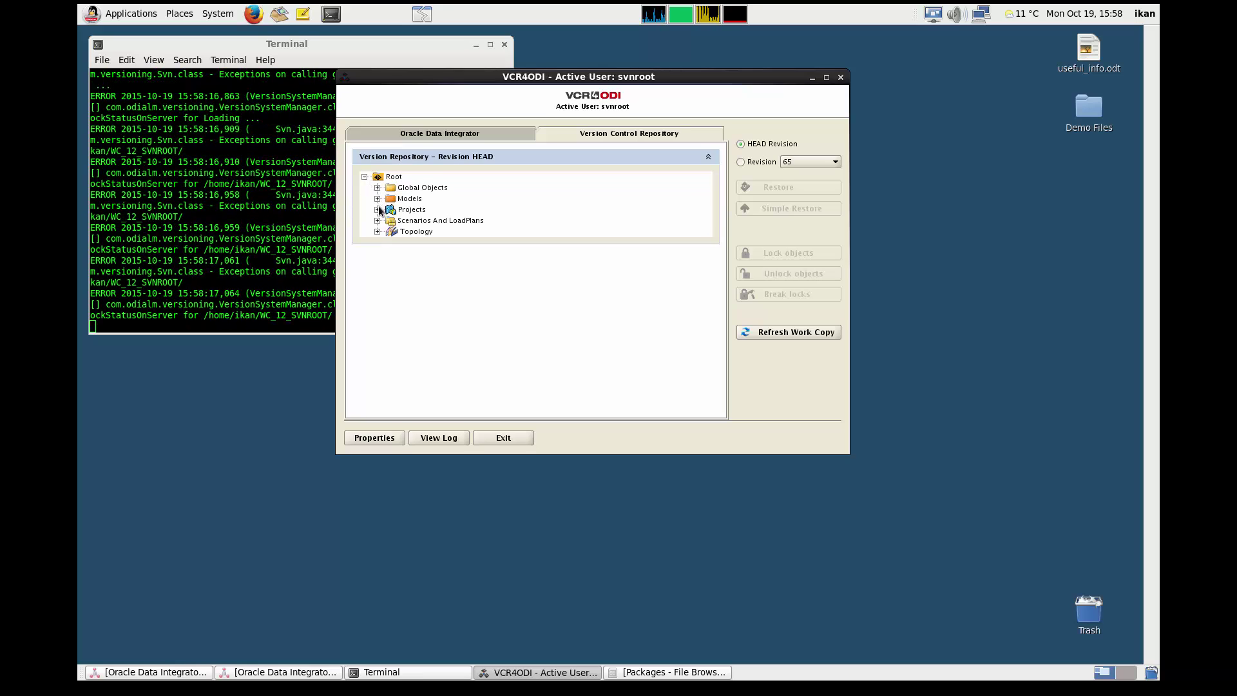
pyautogui.click(377, 210)
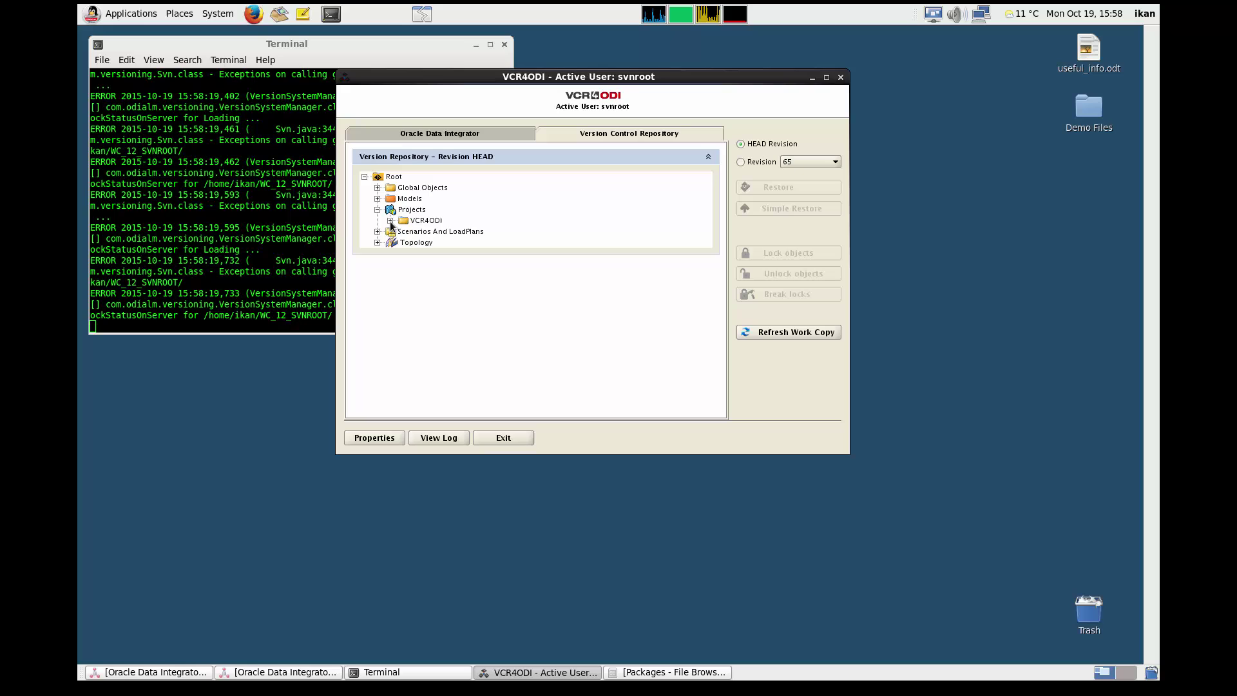
pyautogui.click(390, 221)
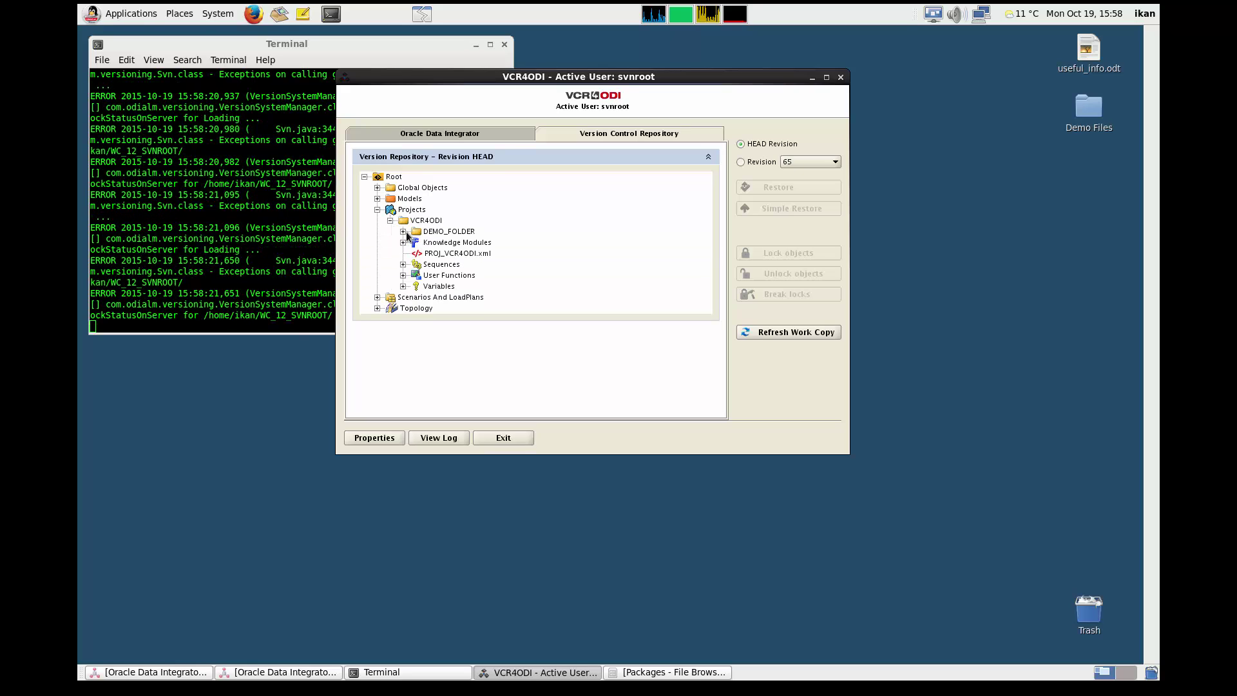
pyautogui.click(404, 232)
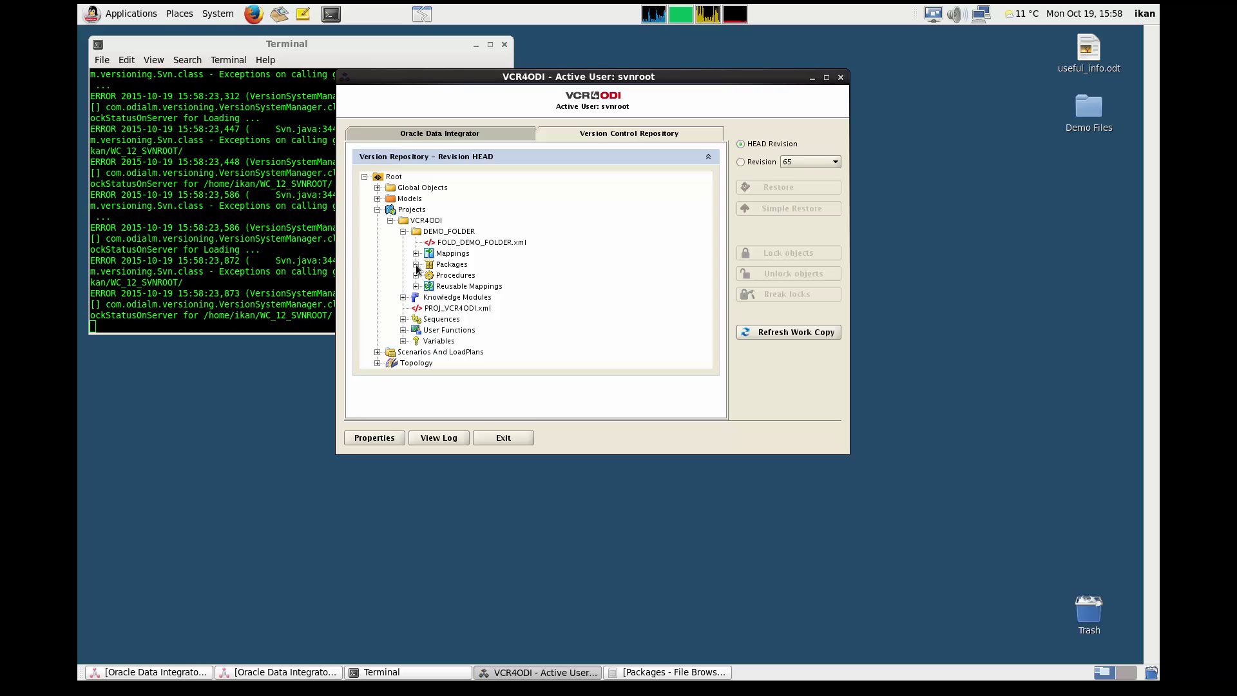
pyautogui.click(415, 264)
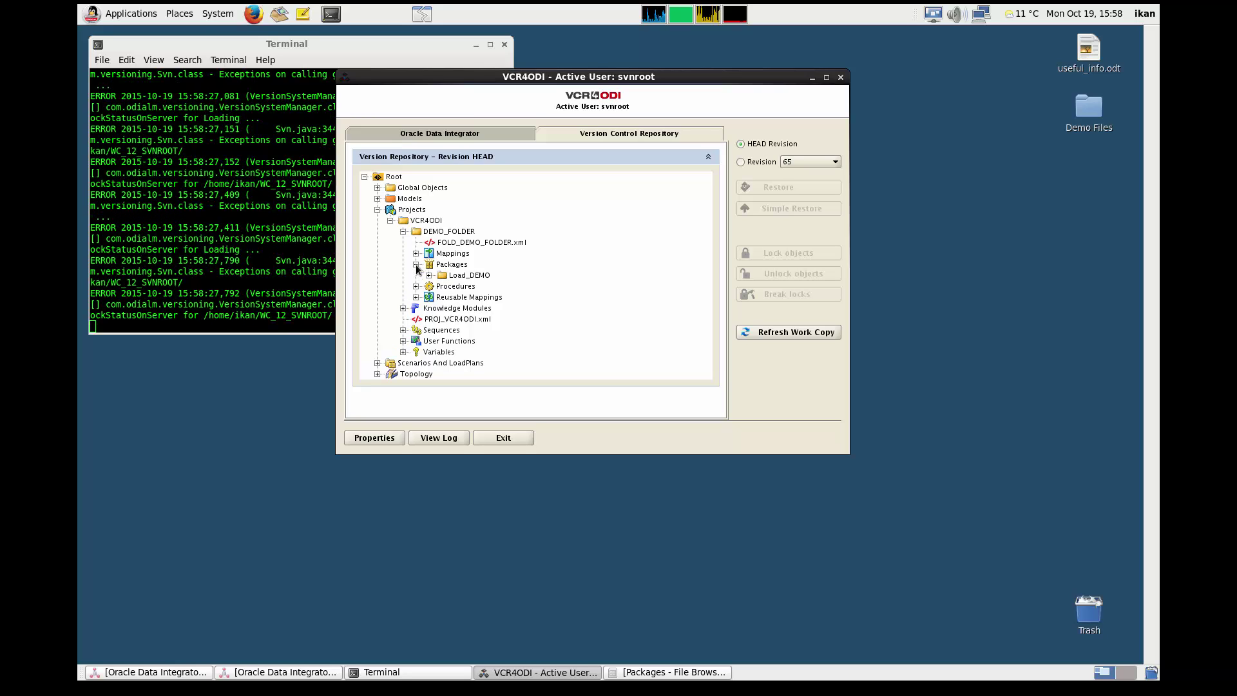
pyautogui.click(429, 275)
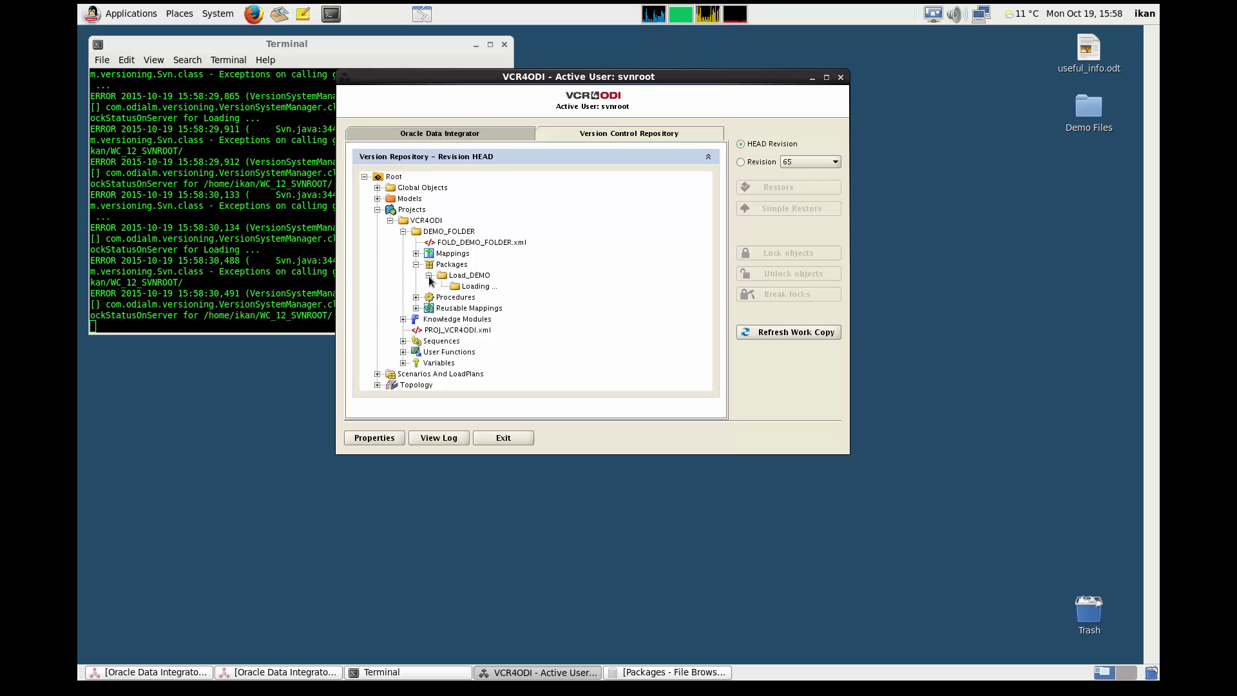
pyautogui.click(485, 286)
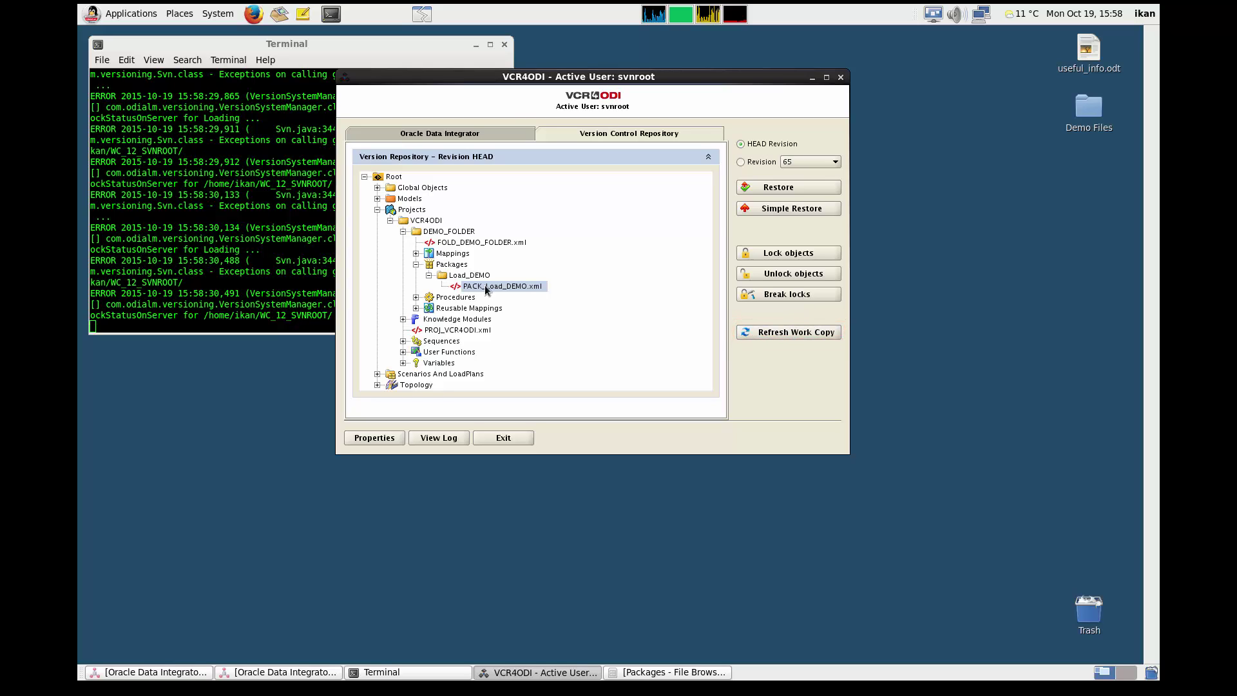
# - Restore the listed Load_DEMO objects from HEAD into ODI and dismiss the success message
pyautogui.click(778, 187)
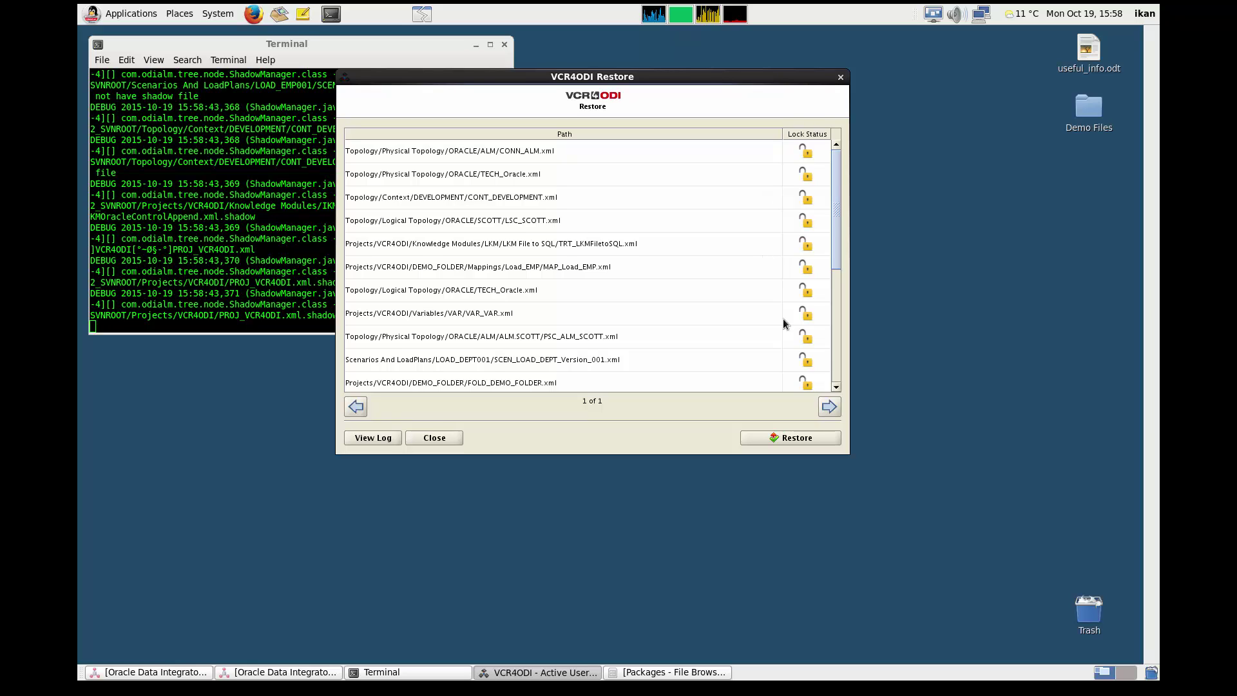
pyautogui.click(790, 437)
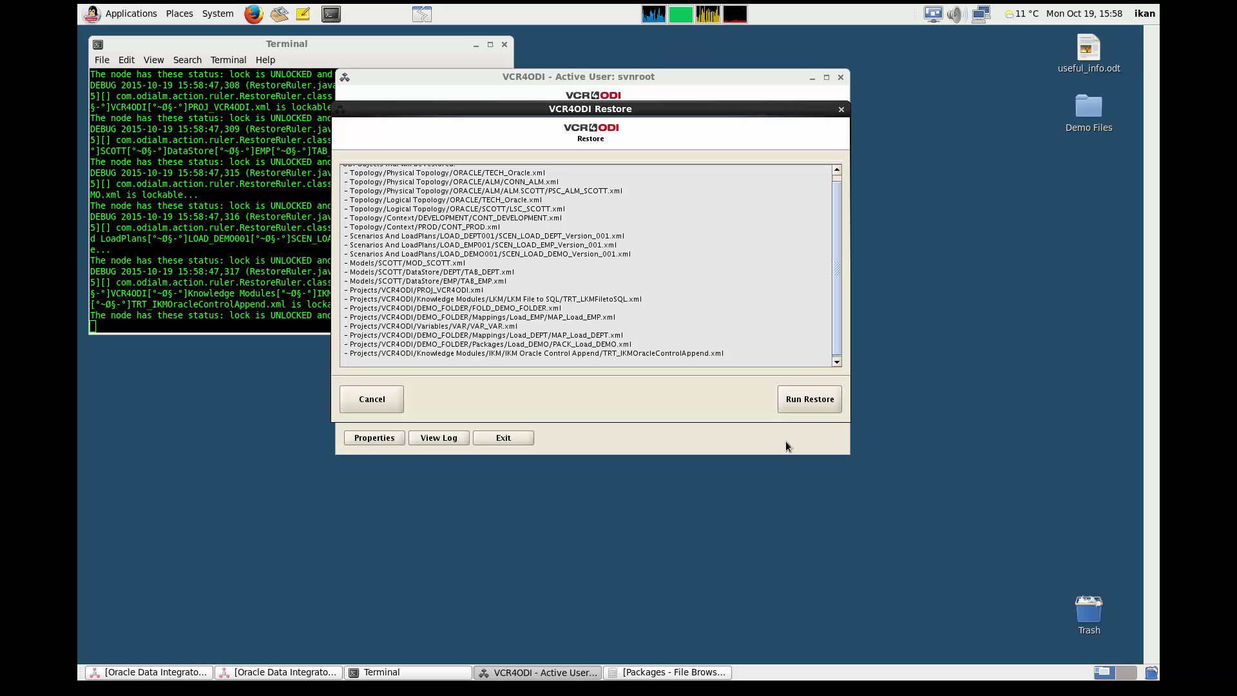
pyautogui.click(809, 398)
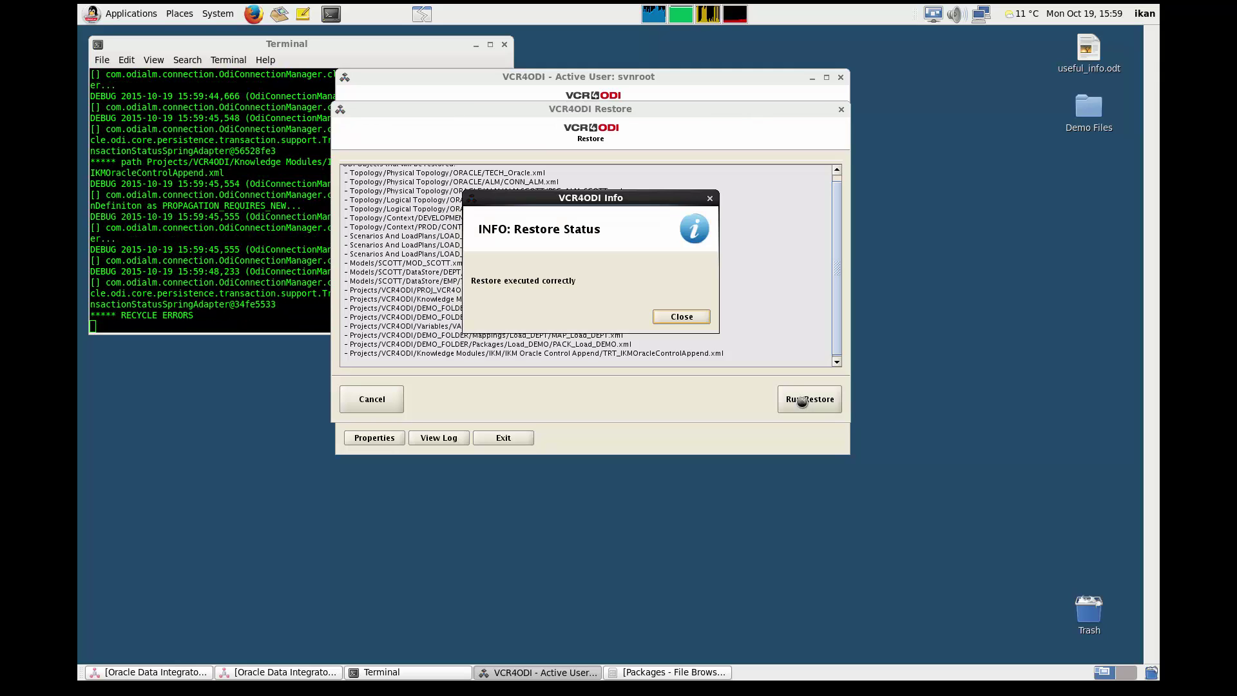
pyautogui.click(702, 320)
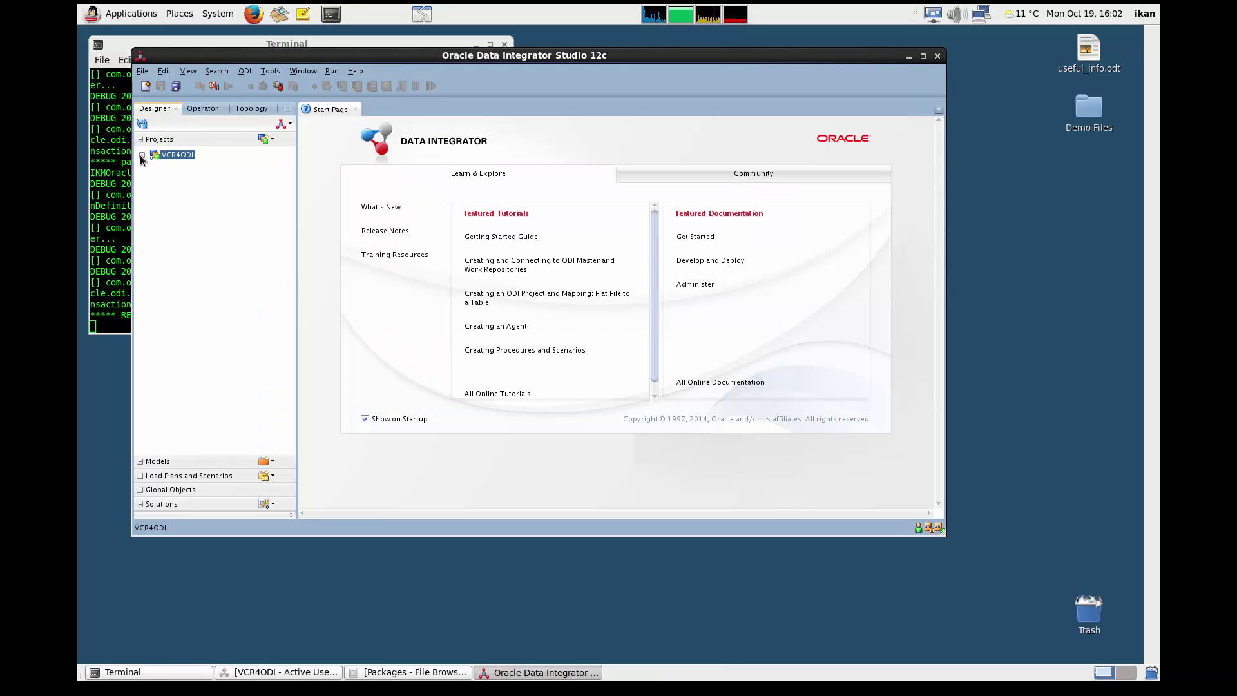
# - Open Load_DEMO from VCR4ODI > DEMO_FOLDER > Packages in the Designer tree
pyautogui.click(142, 156)
pyautogui.click(155, 165)
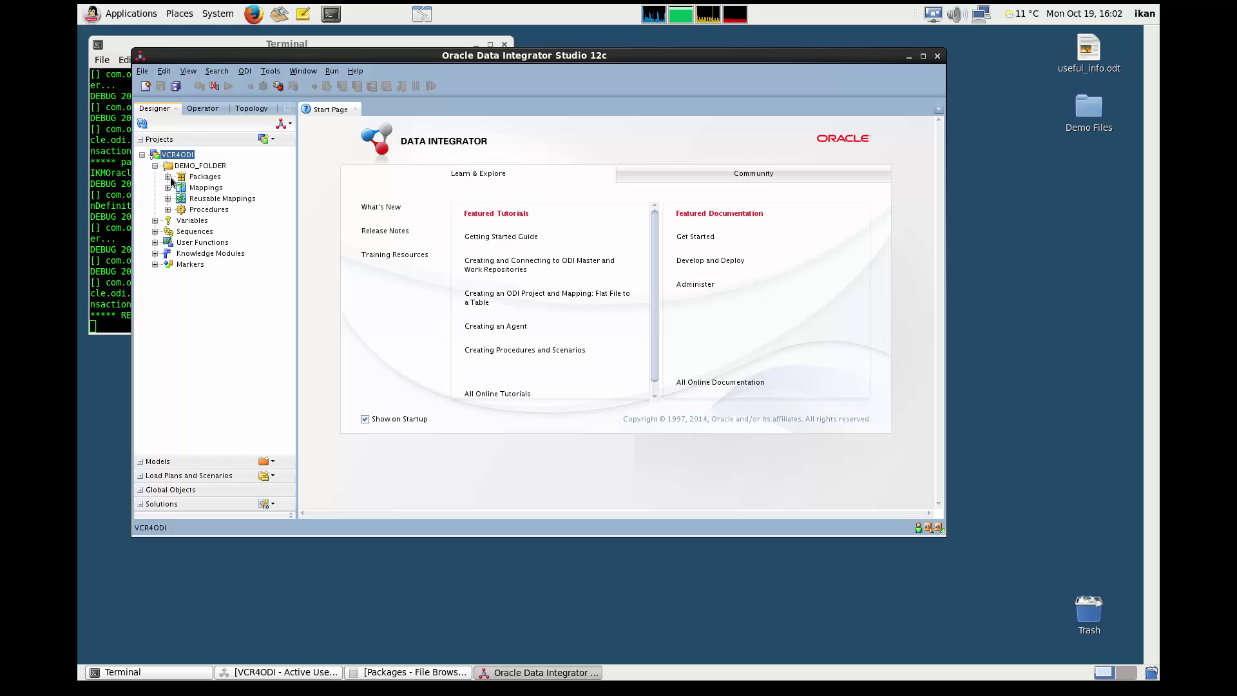
pyautogui.click(168, 177)
pyautogui.click(182, 187)
pyautogui.click(220, 188)
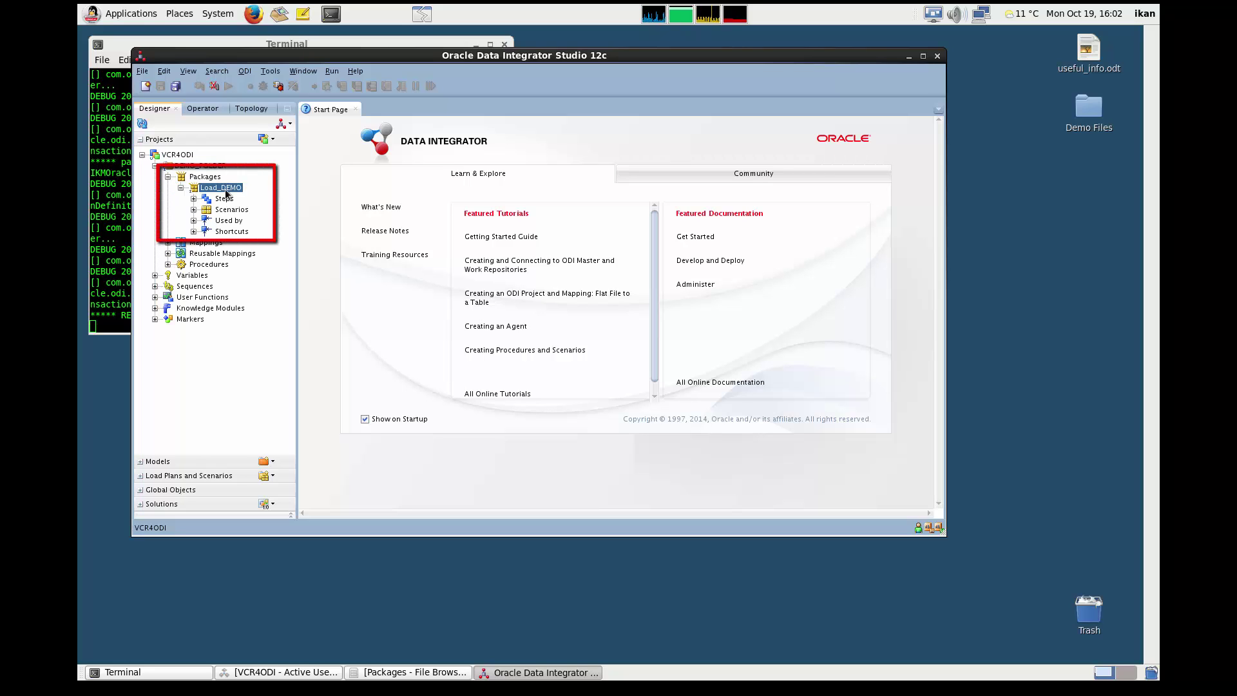
pyautogui.doubleClick(221, 187)
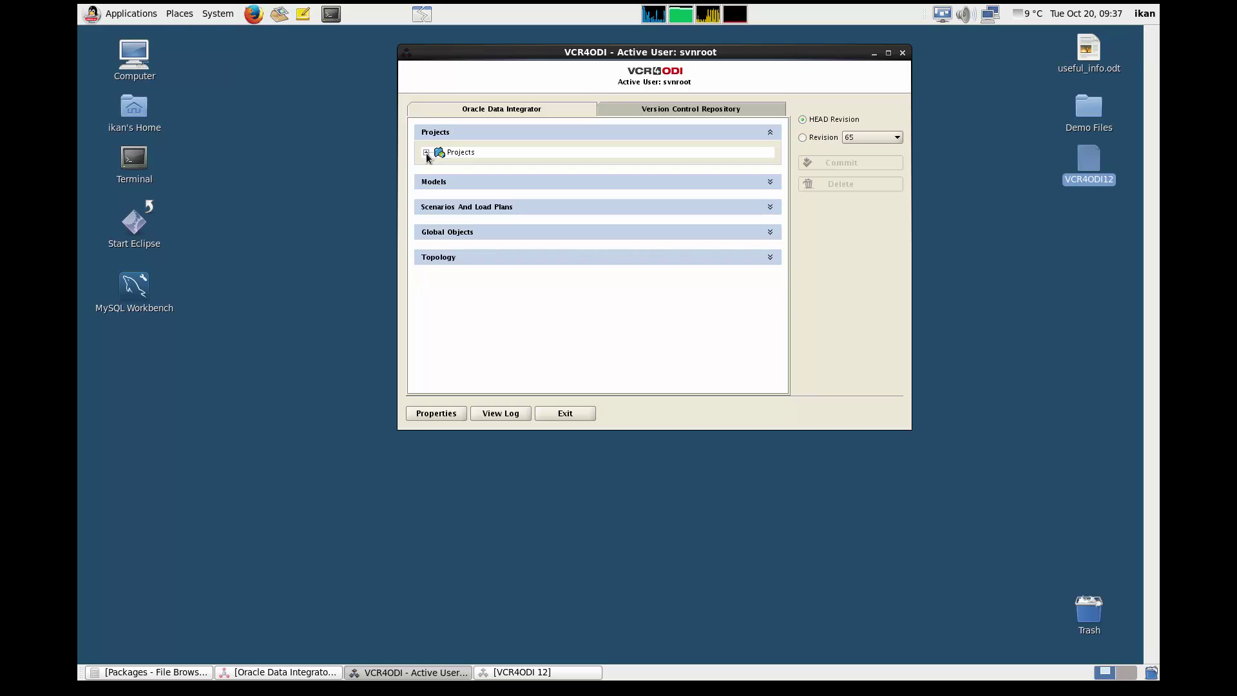
# - Expand Projects > VCR4ODI > DEMO_FOLDER > Packages to show Load_DEMO
pyautogui.click(427, 152)
pyautogui.click(438, 164)
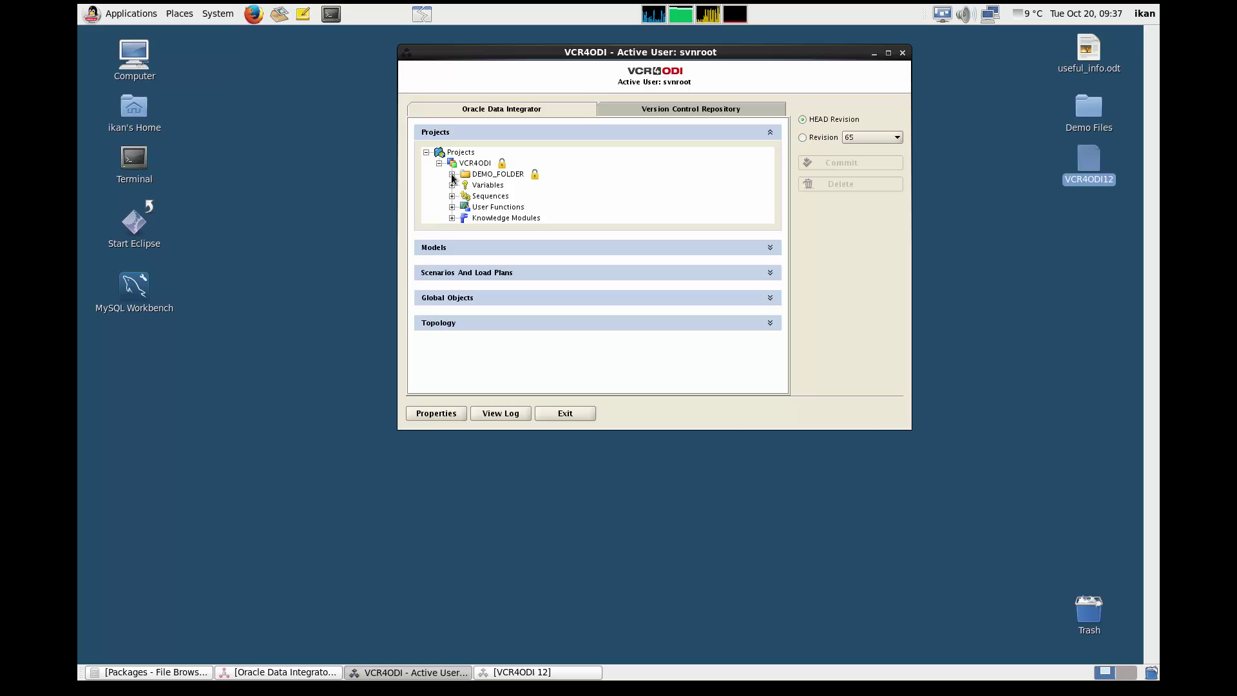
pyautogui.click(451, 174)
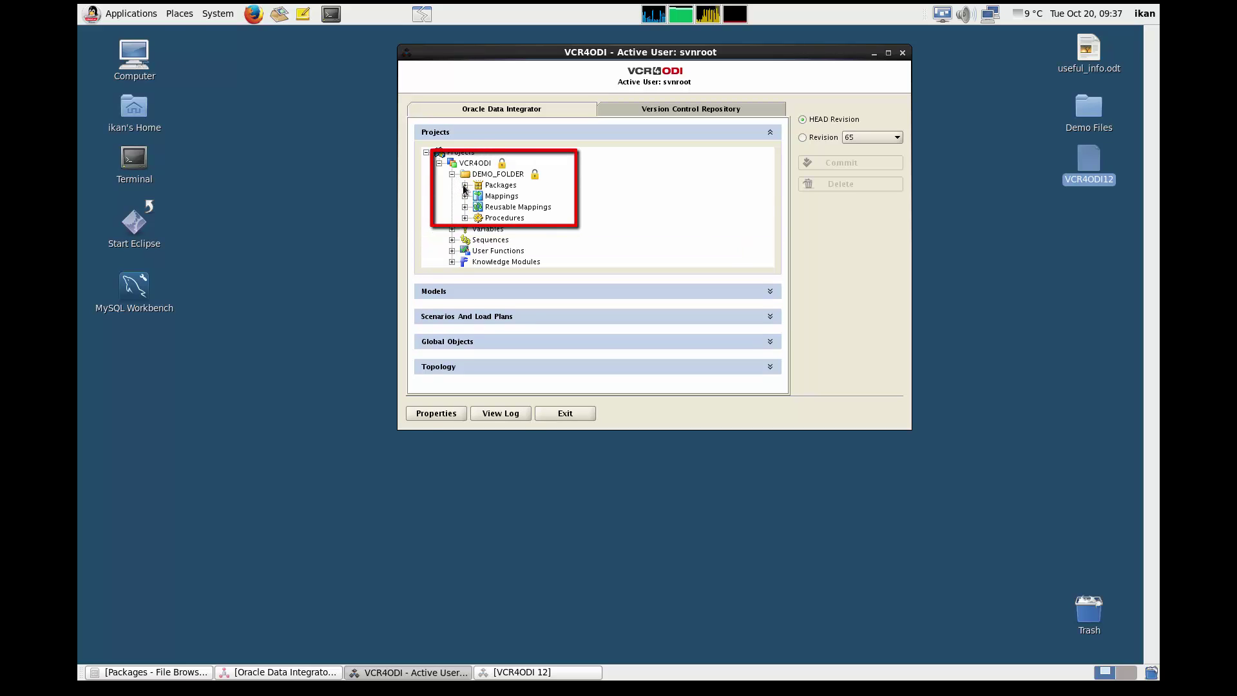
pyautogui.click(463, 184)
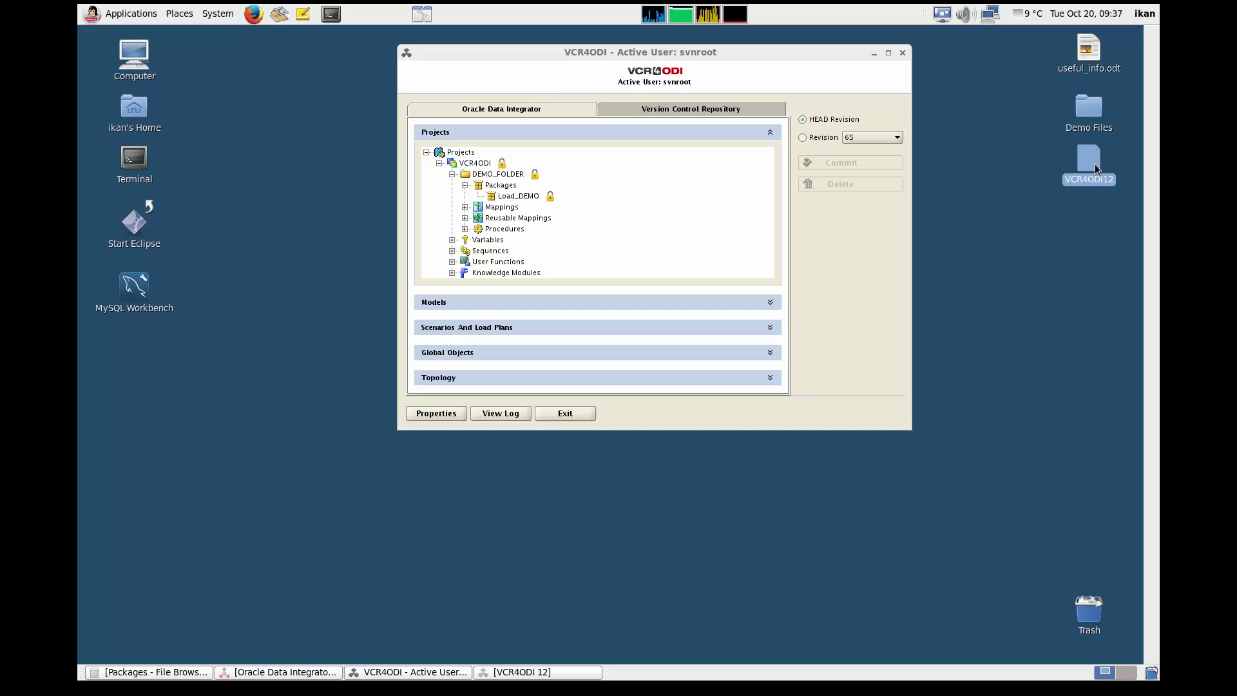
pyautogui.doubleClick(1095, 163)
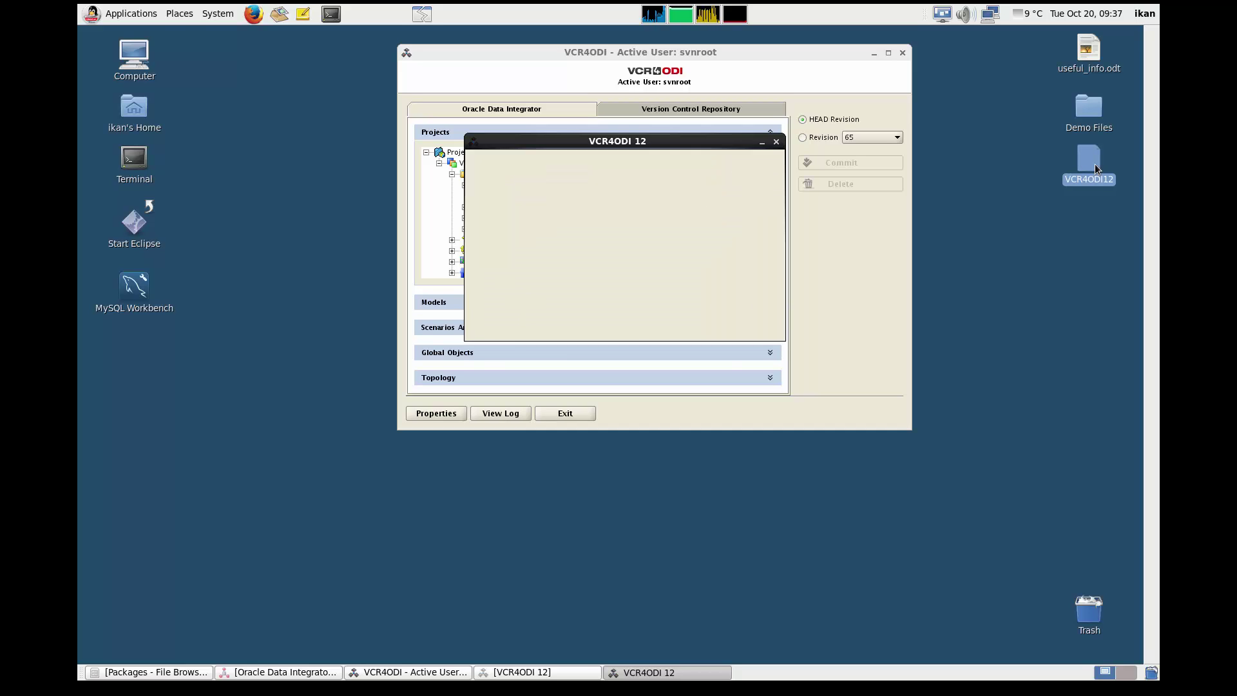
pyautogui.click(485, 323)
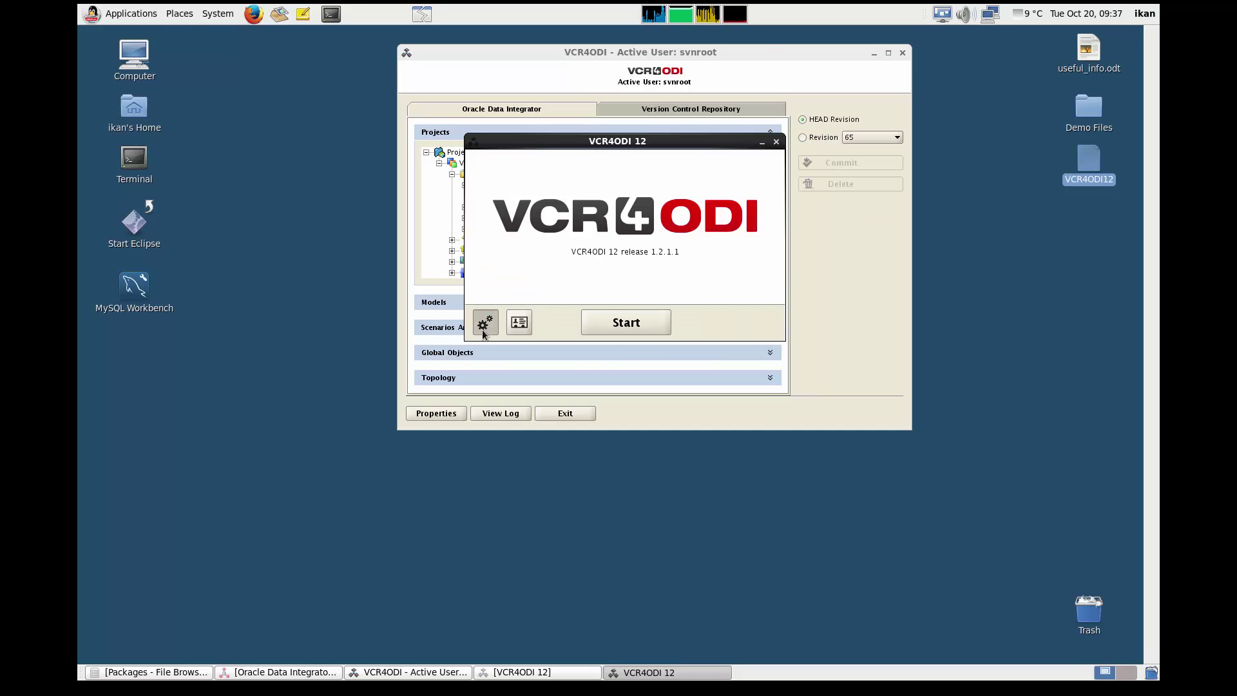
pyautogui.moveTo(578, 343); pyautogui.dragTo(521, 344)
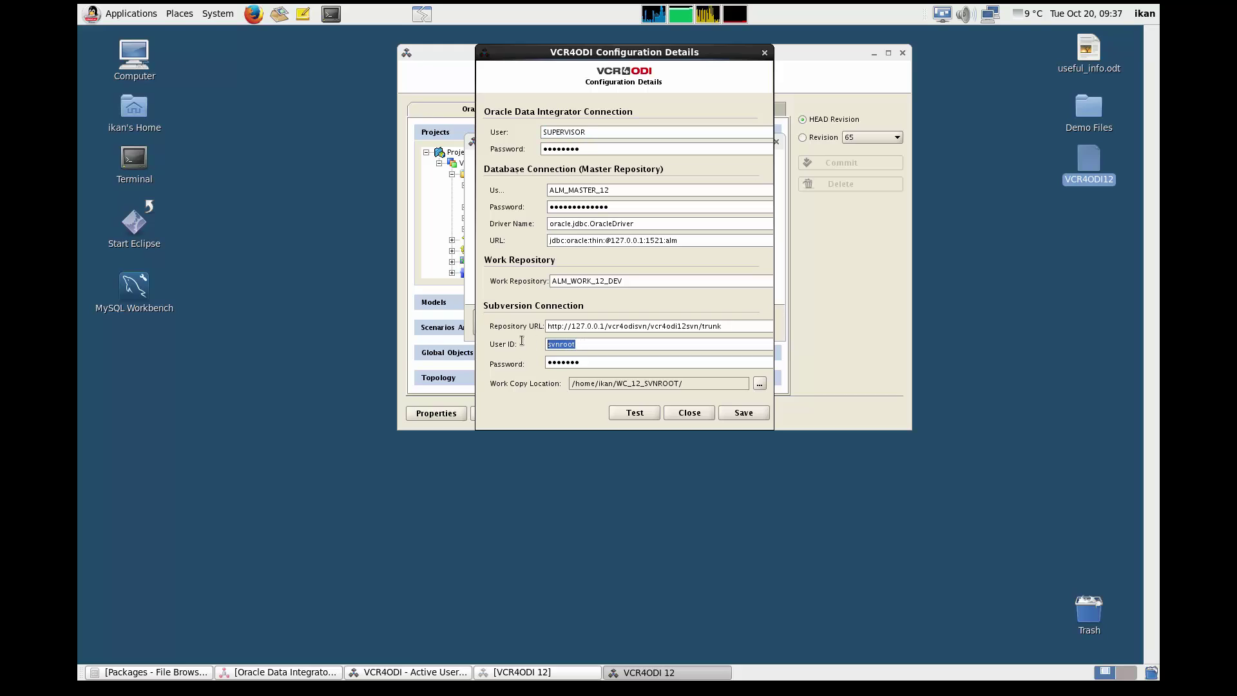
pyautogui.press('Tab')
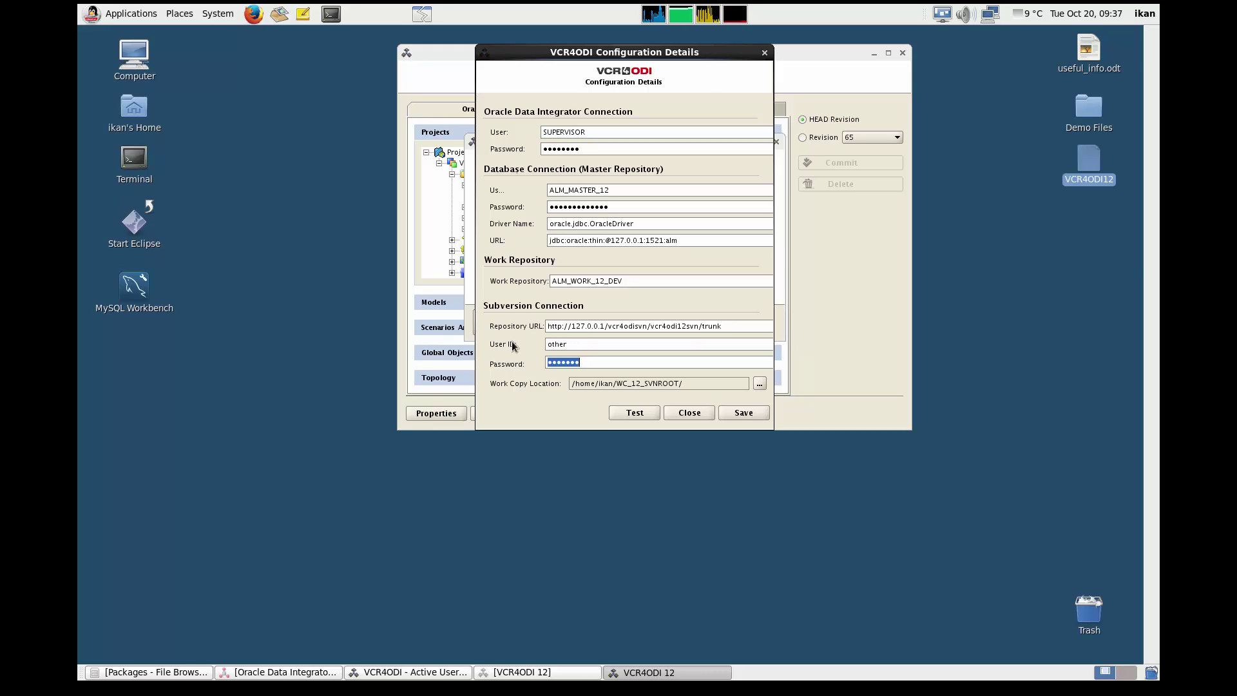
# - Set the work copy location to WC_12_OTHER, save the settings, and start the session
pyautogui.click(759, 385)
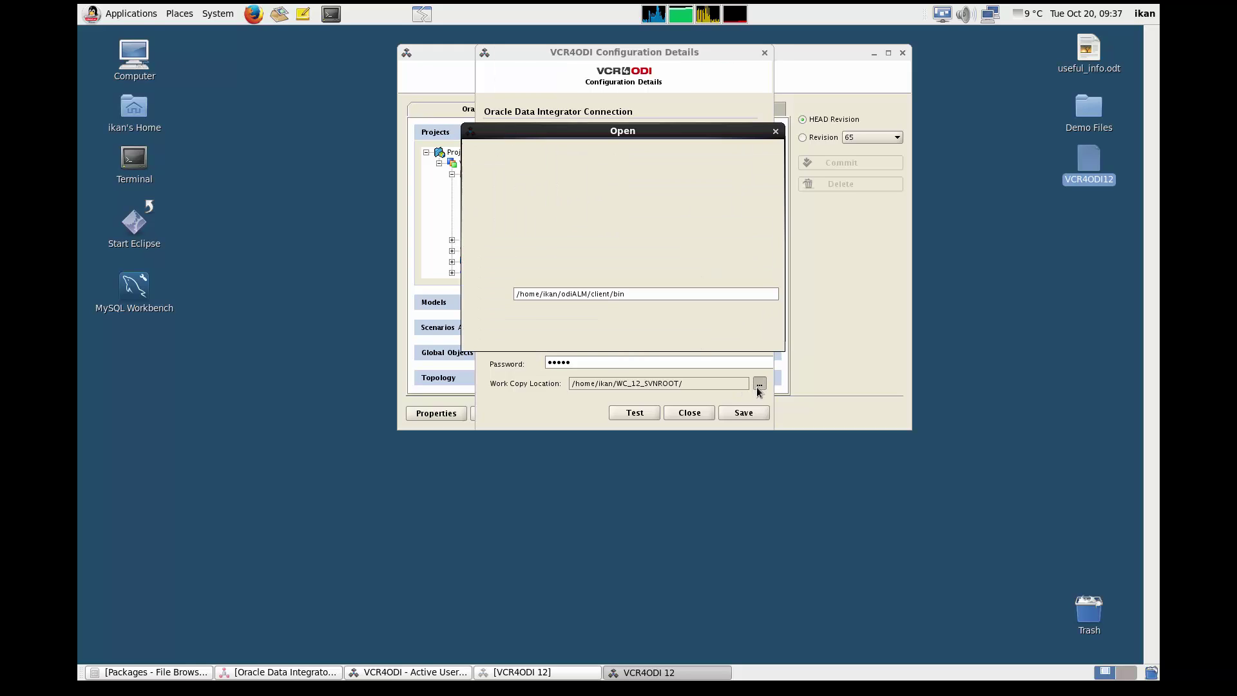
pyautogui.click(687, 155)
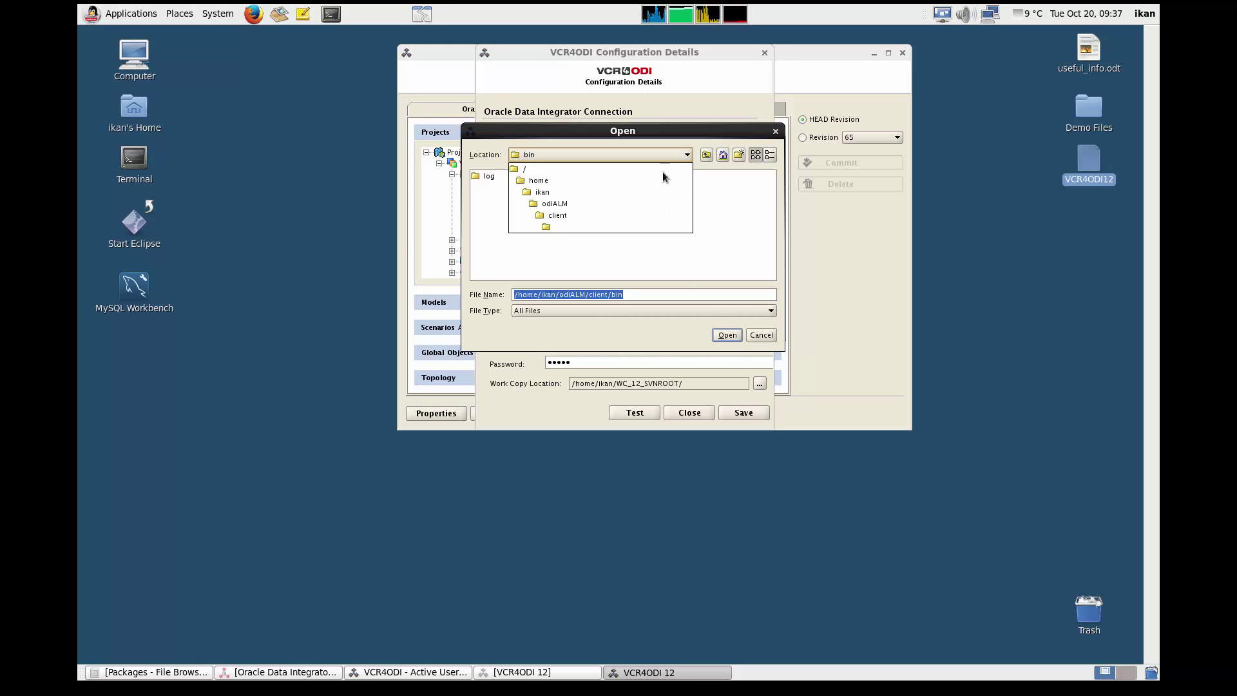
pyautogui.click(608, 190)
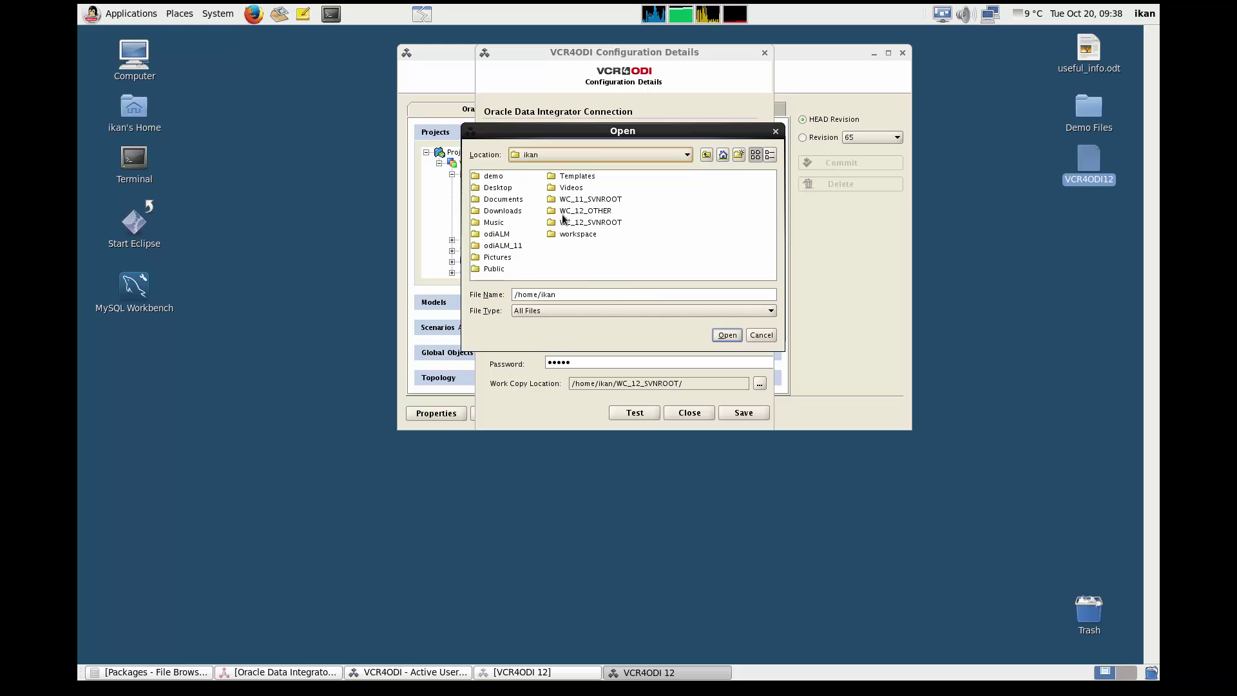
pyautogui.click(586, 211)
pyautogui.doubleClick(586, 212)
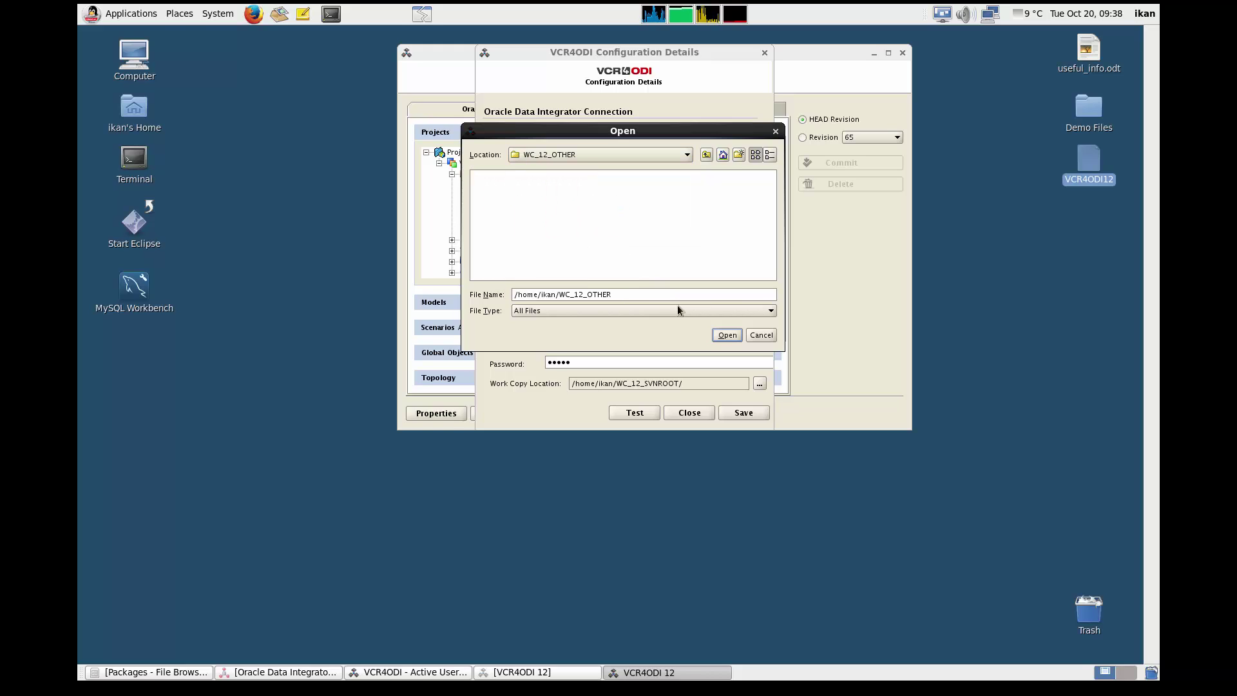
pyautogui.click(725, 334)
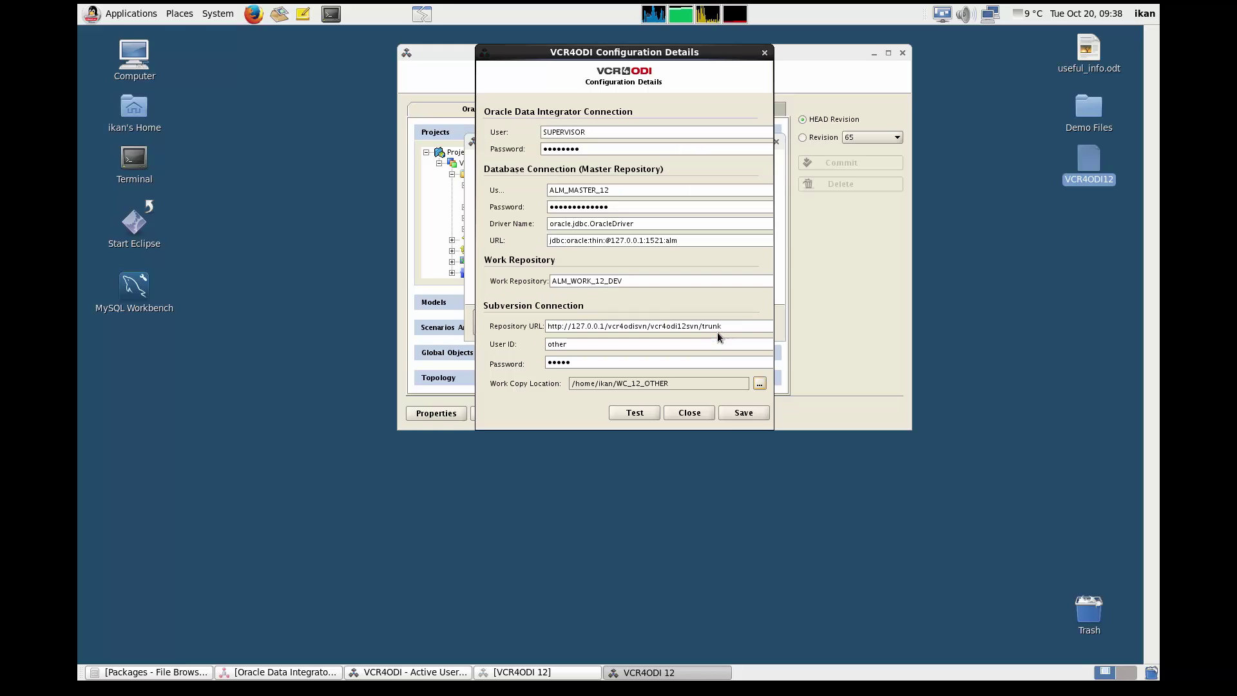
pyautogui.click(744, 413)
pyautogui.click(630, 322)
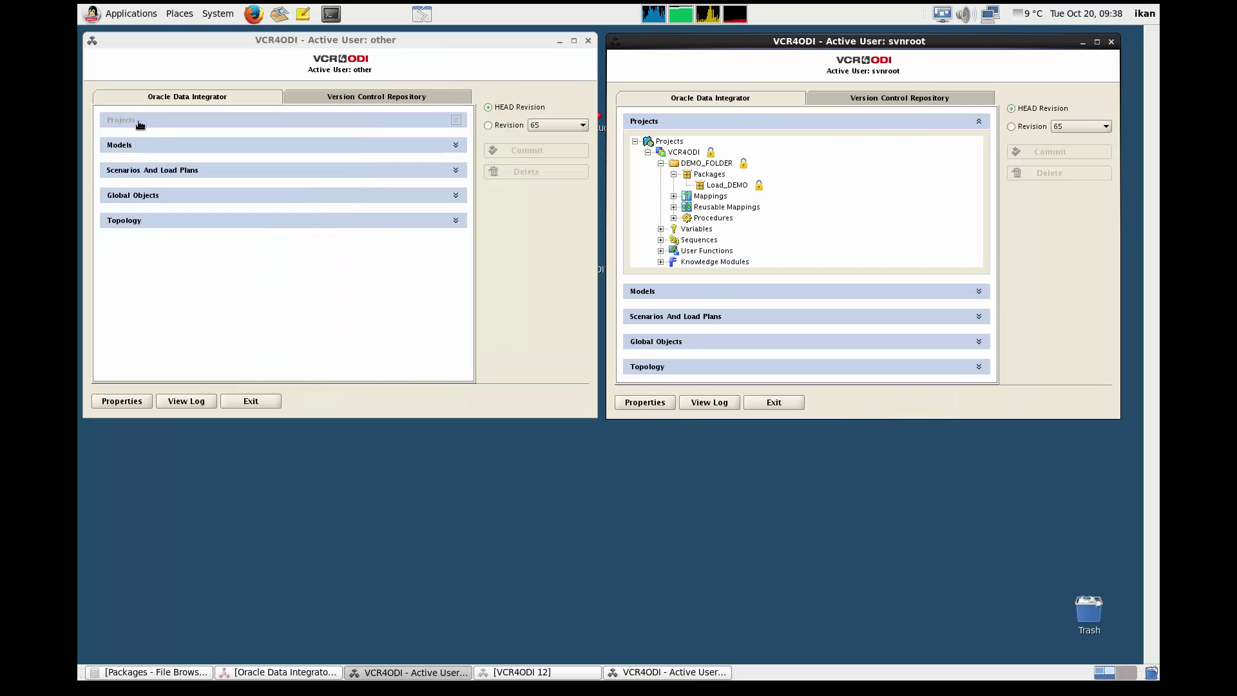
# - As user other, expand Projects > VCR4ODI > DEMO_FOLDER
pyautogui.click(124, 120)
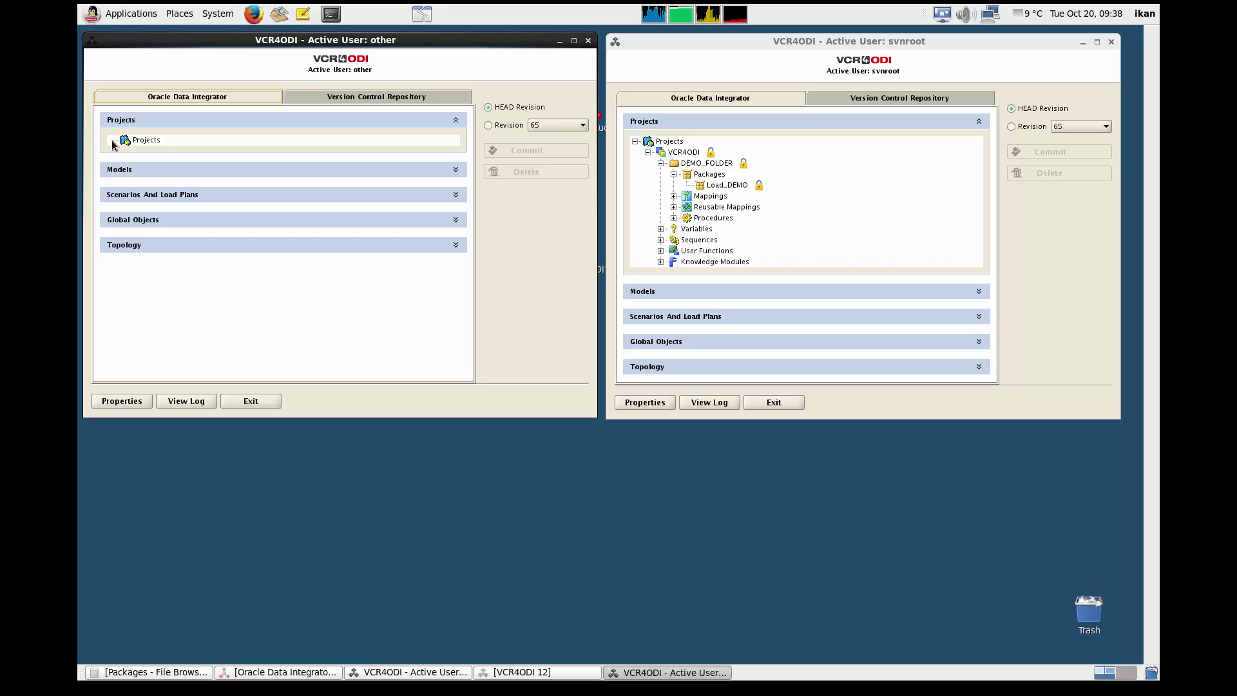
pyautogui.click(112, 140)
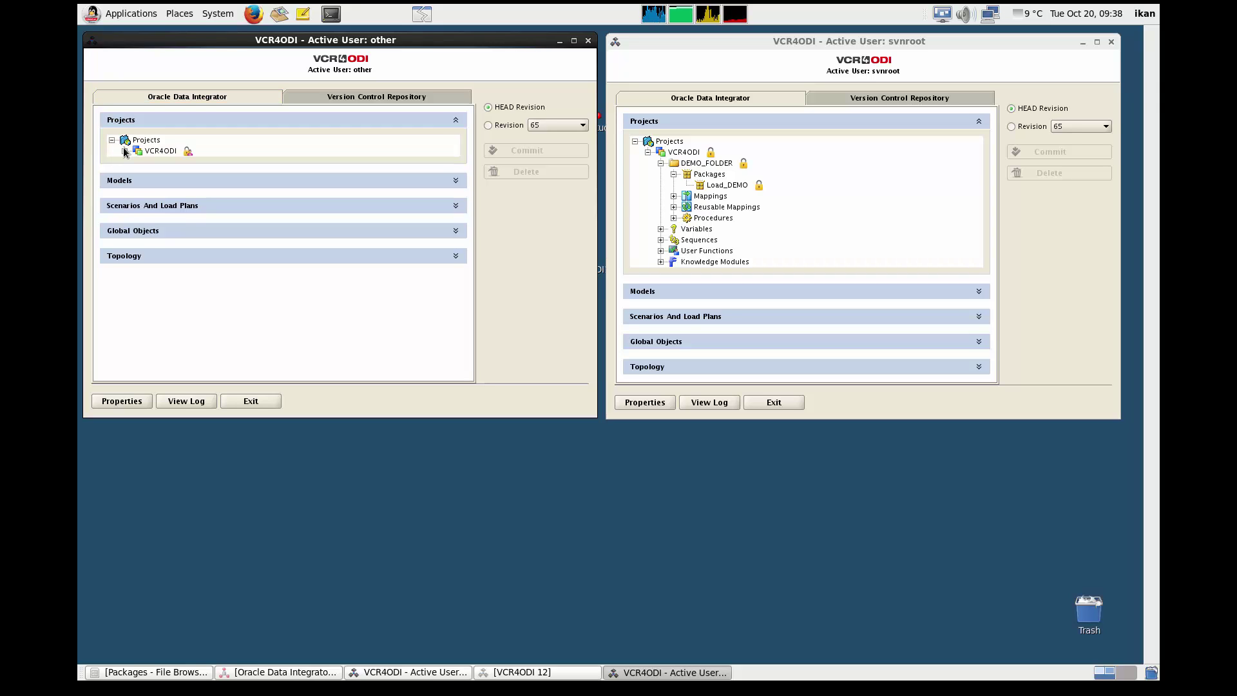
pyautogui.click(125, 152)
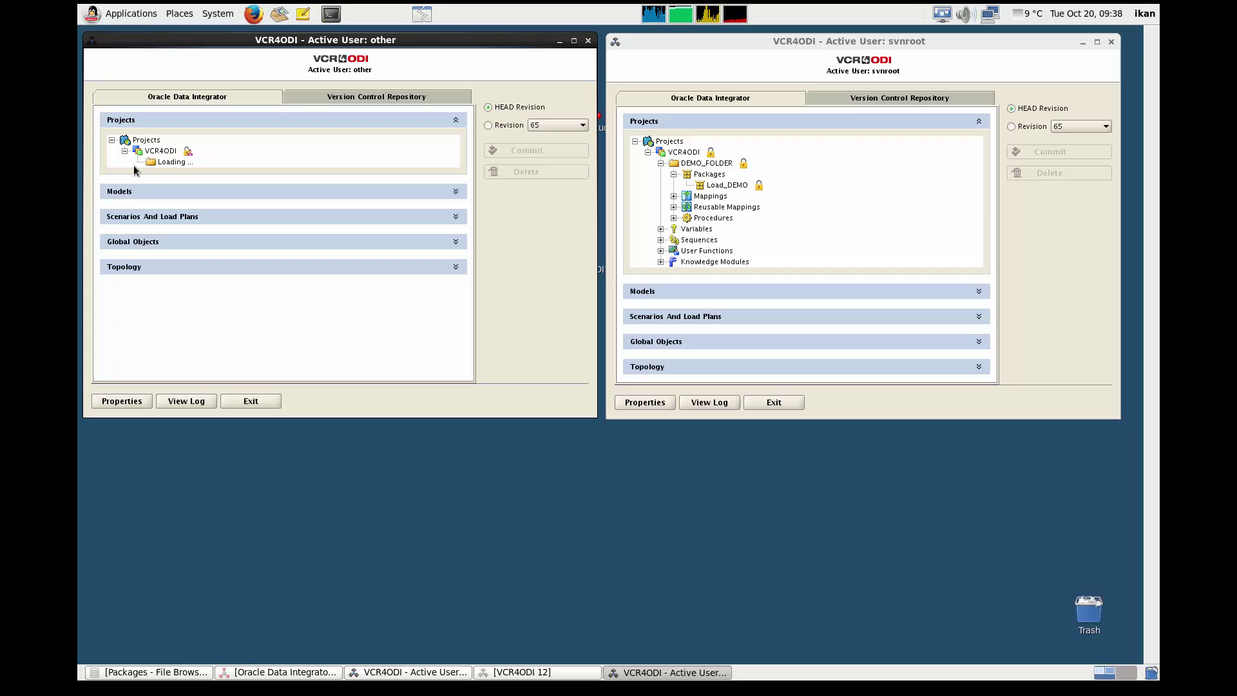
pyautogui.click(138, 161)
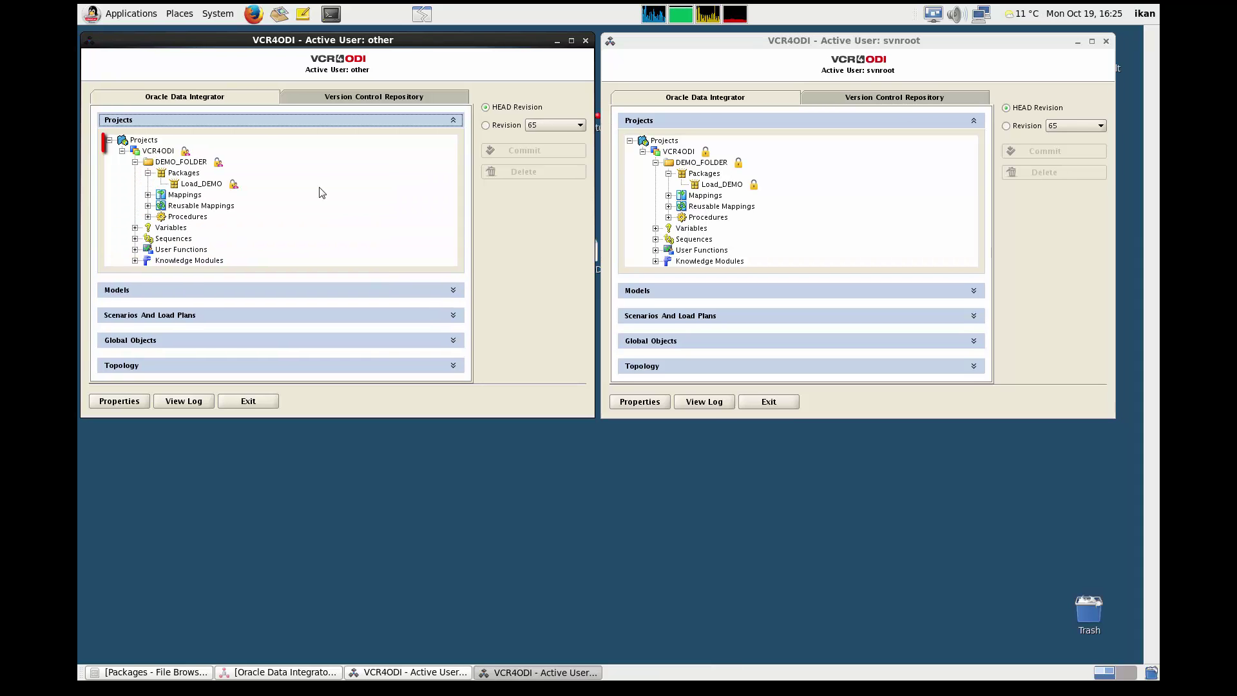
# - Try restoring PACK_Load_DEMO.xml from the repository and dismiss the already-locked error
pyautogui.click(336, 99)
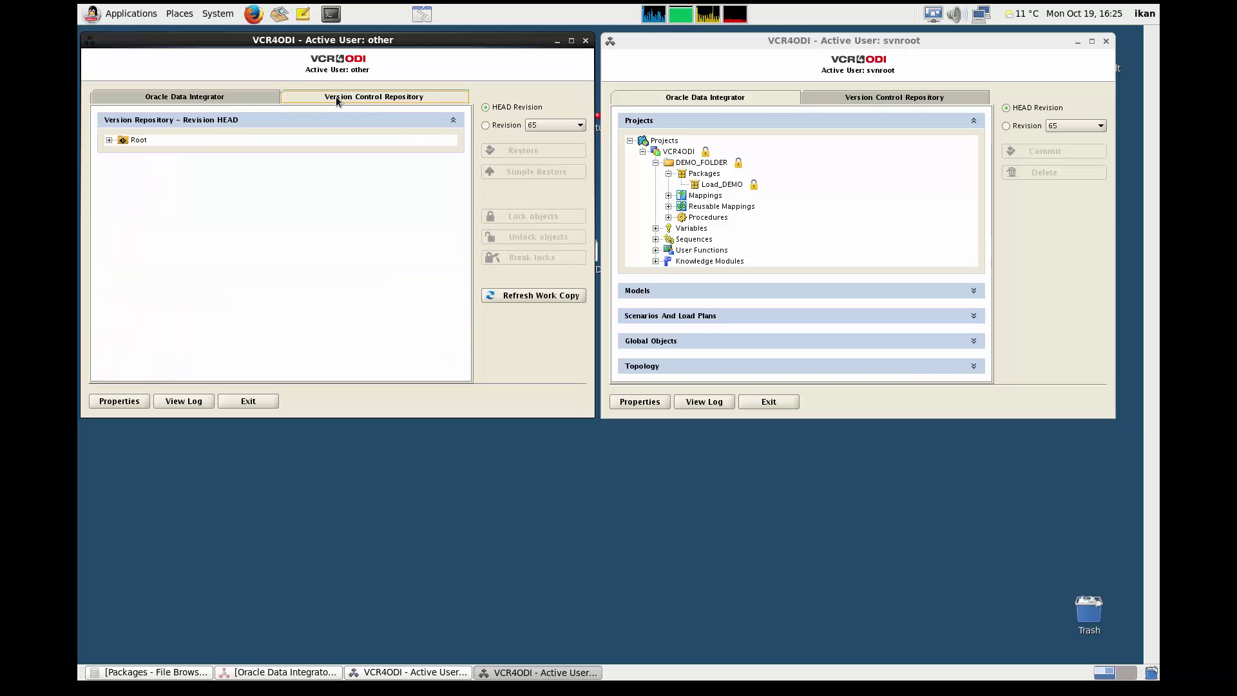
pyautogui.click(109, 141)
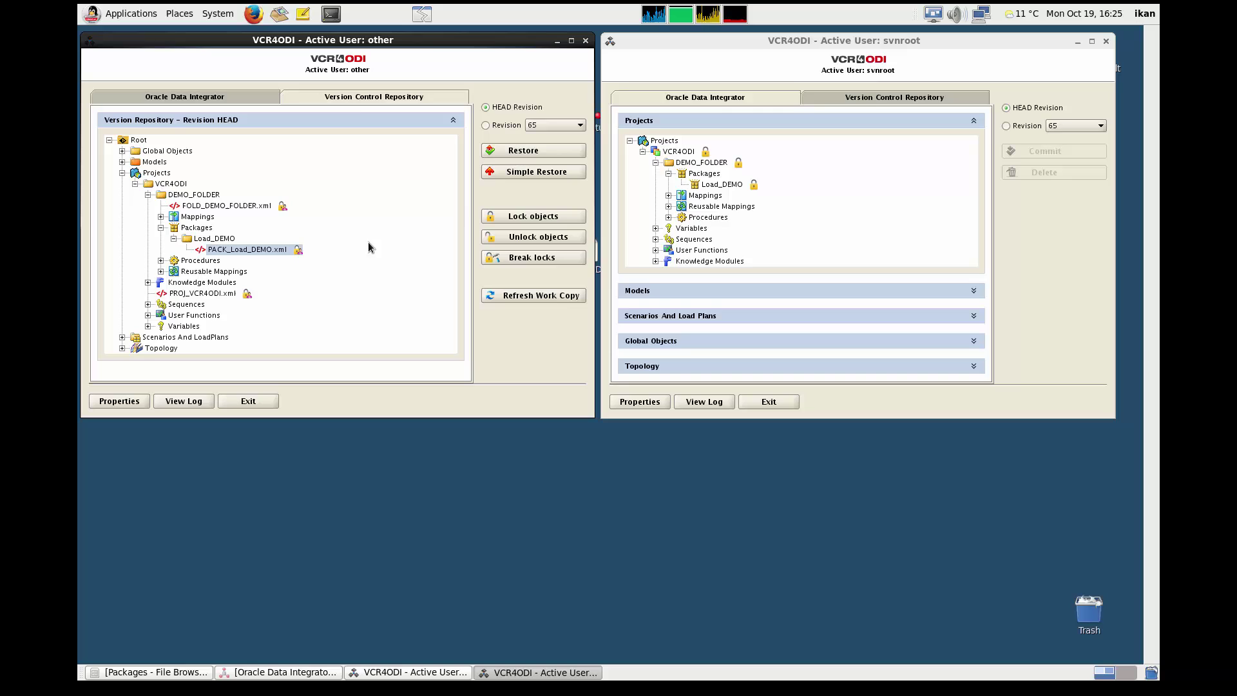
pyautogui.click(532, 152)
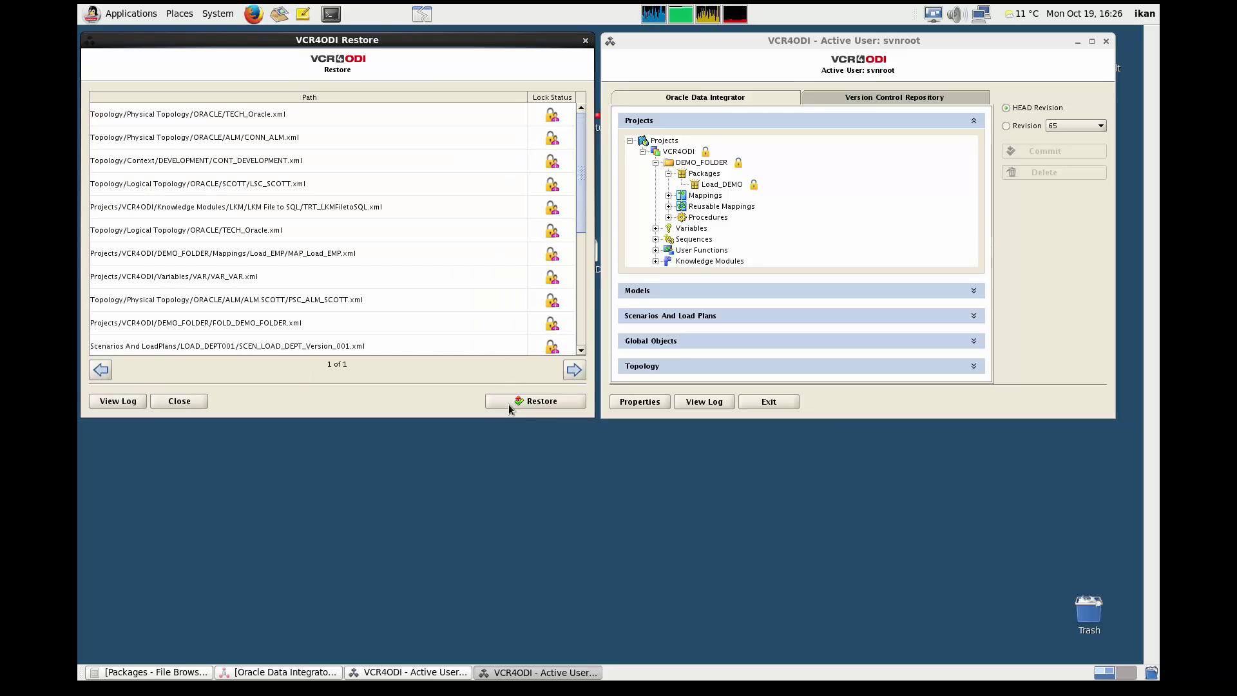
pyautogui.click(535, 401)
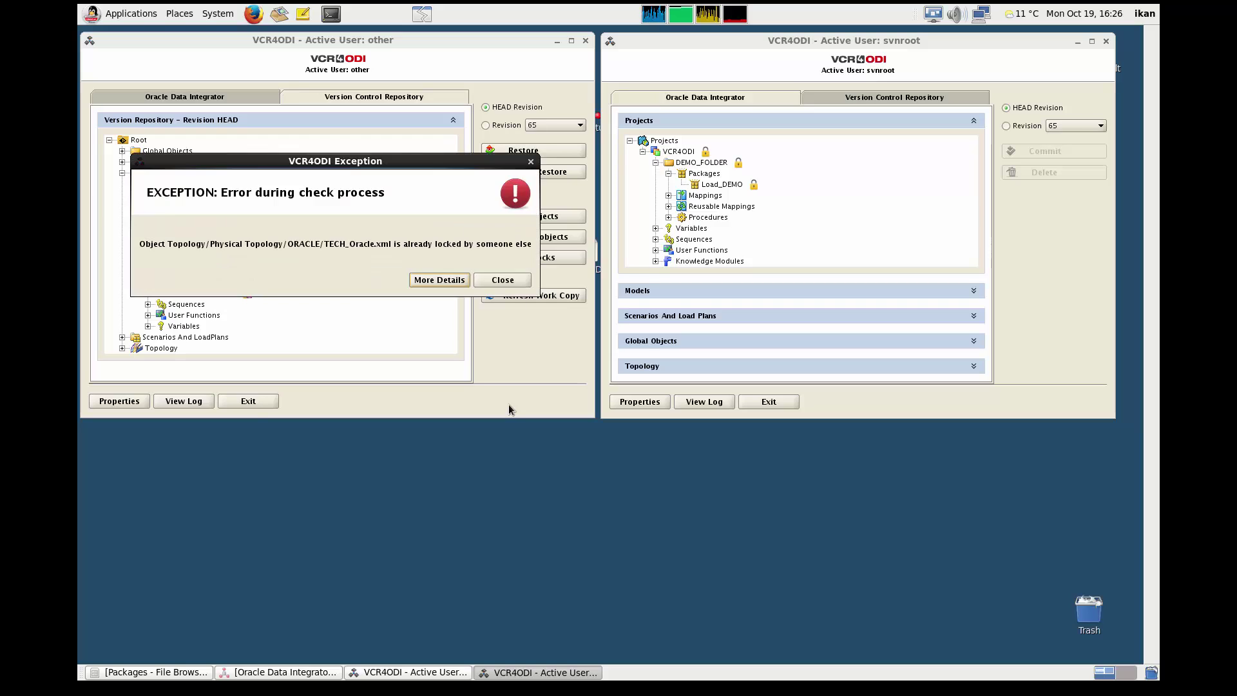
pyautogui.press('Return')
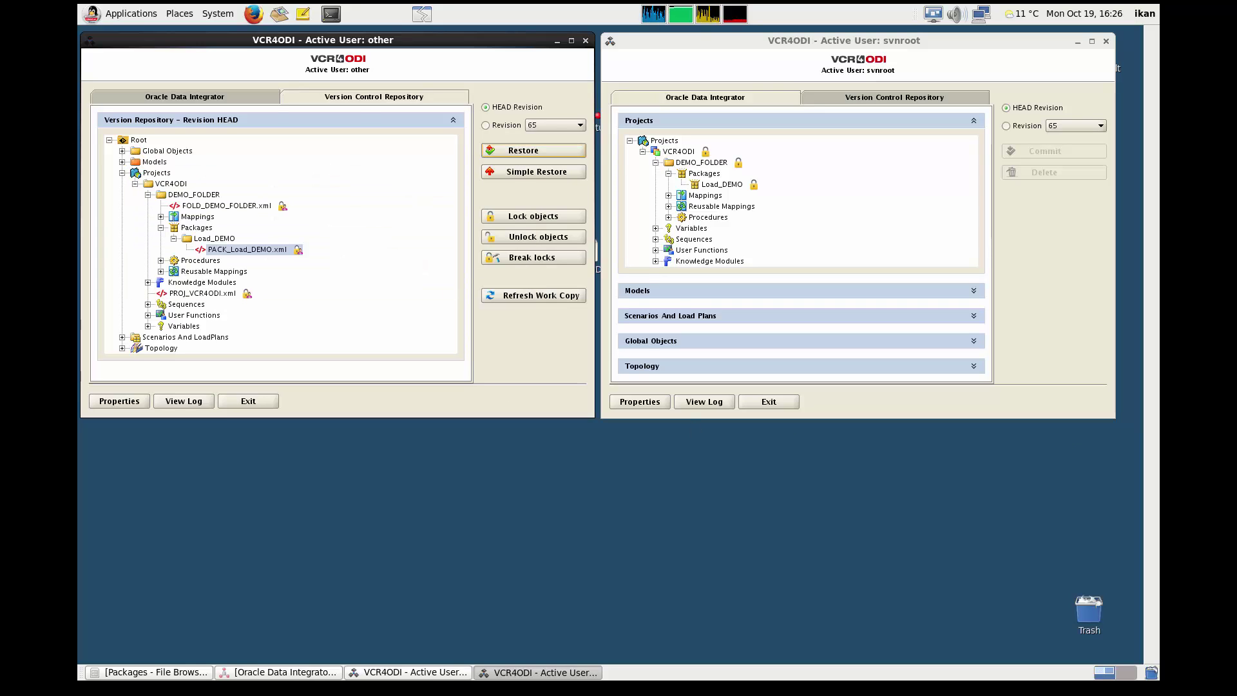